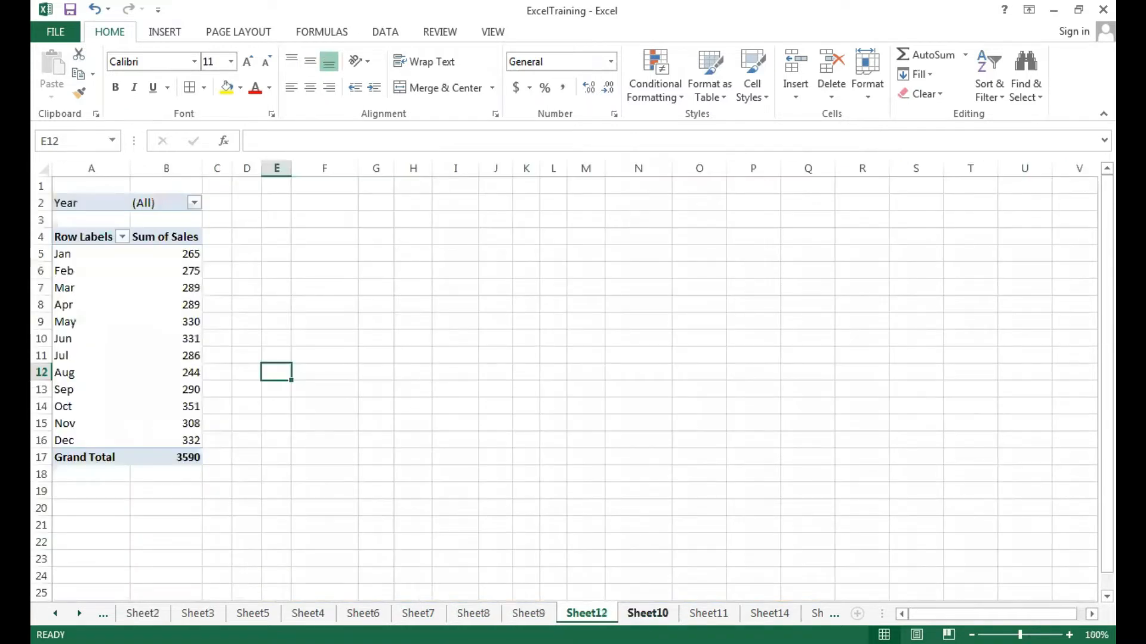
# Step: On Sheet11, enter the formula =RANK(B2,B2:B15,1) in cell C2 to rank the first total in ascending order
pyautogui.hotkey('ctrl', 'pagedown')
pyautogui.click(634, 386)
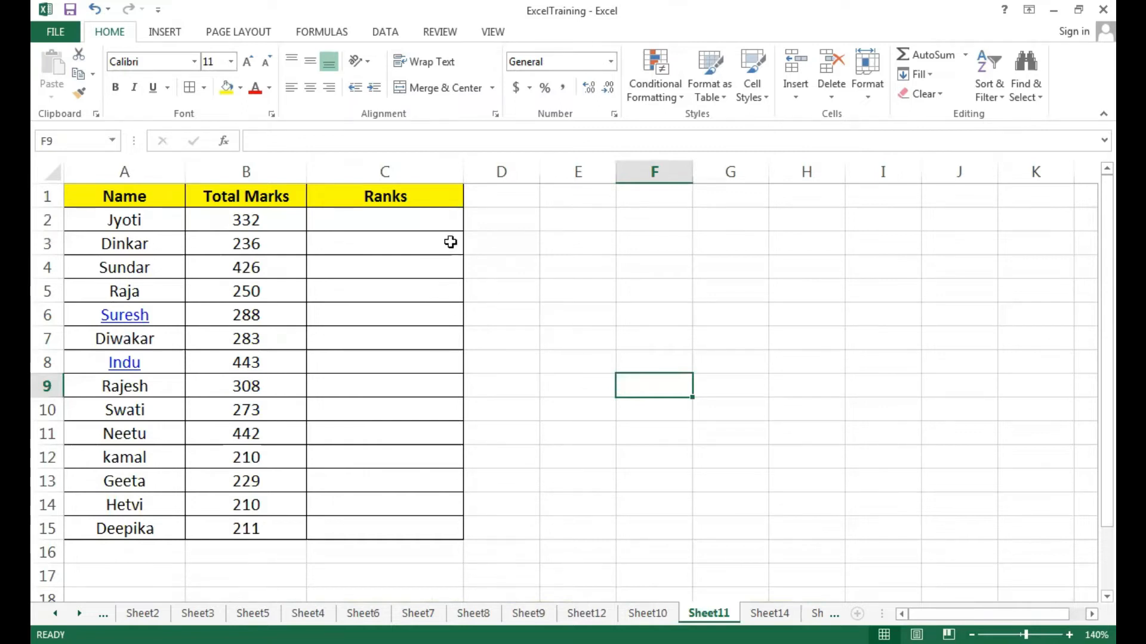
pyautogui.click(417, 225)
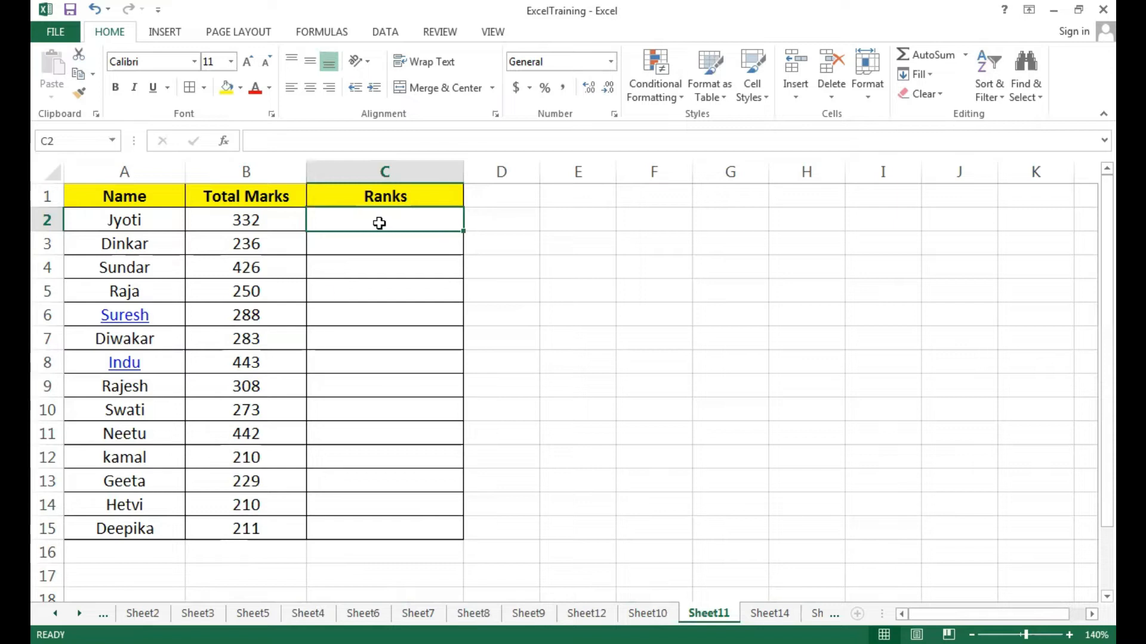
pyautogui.write('=')
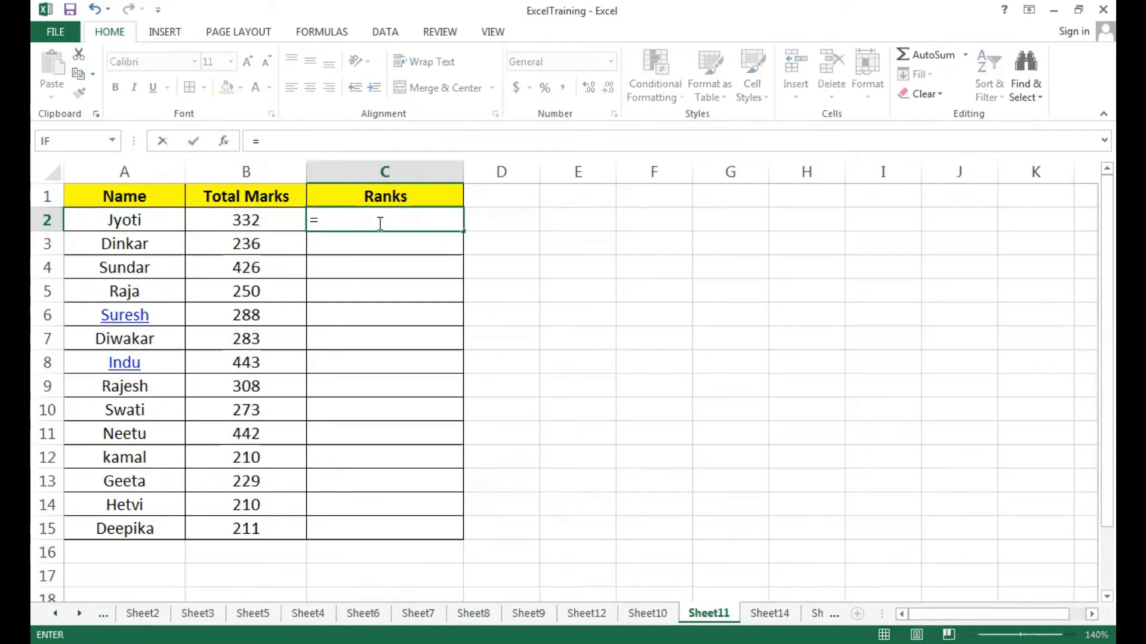
pyautogui.write('rank')
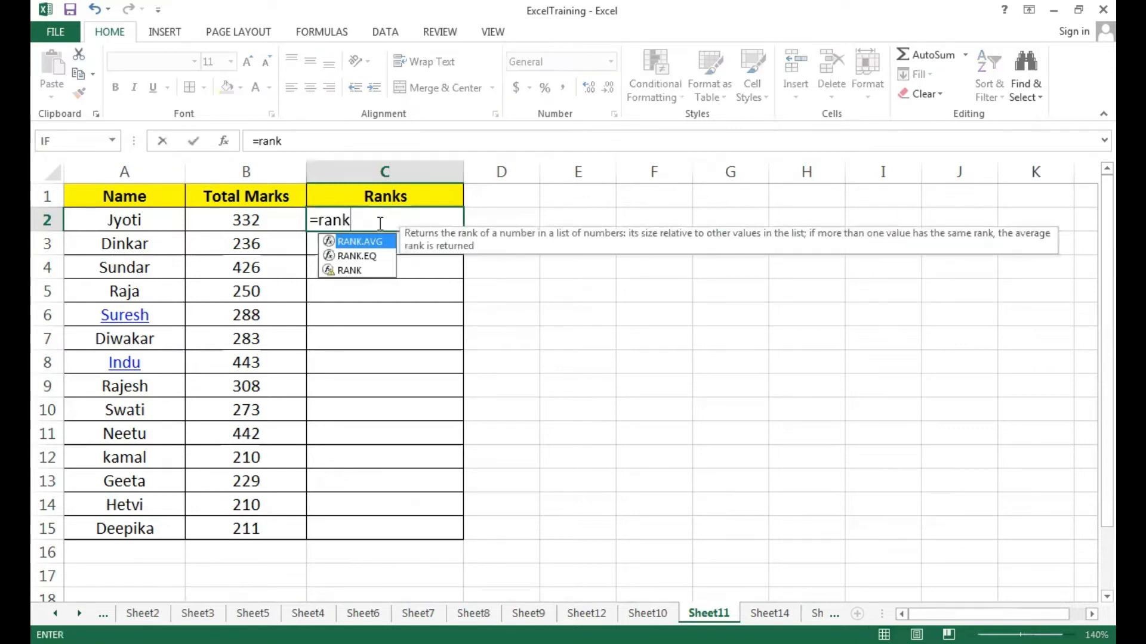
pyautogui.write('(')
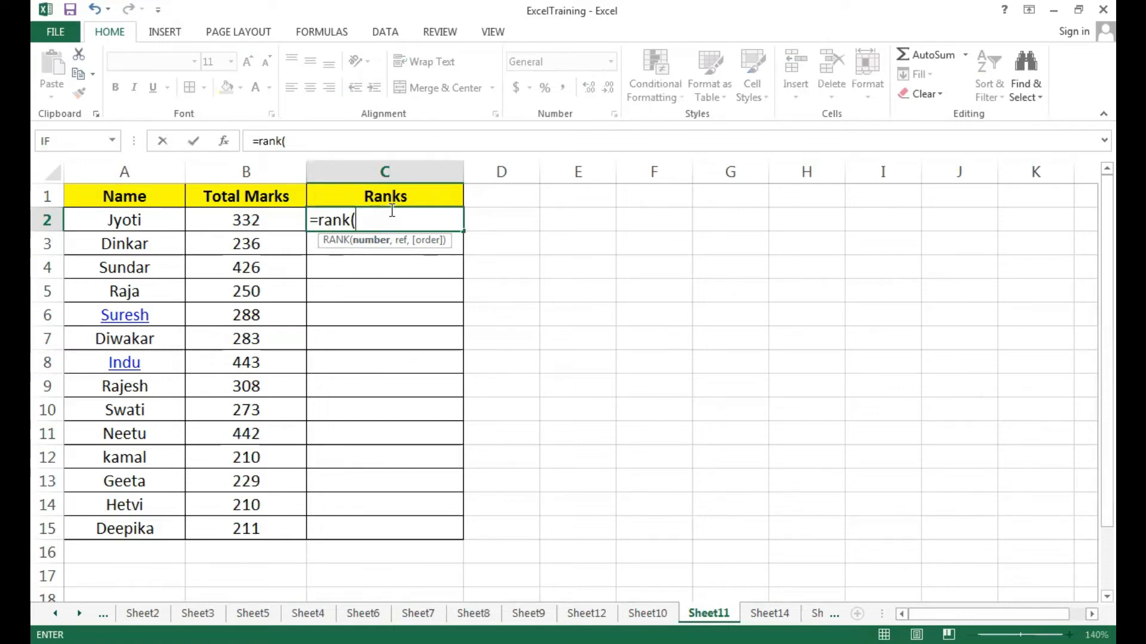
pyautogui.click(262, 221)
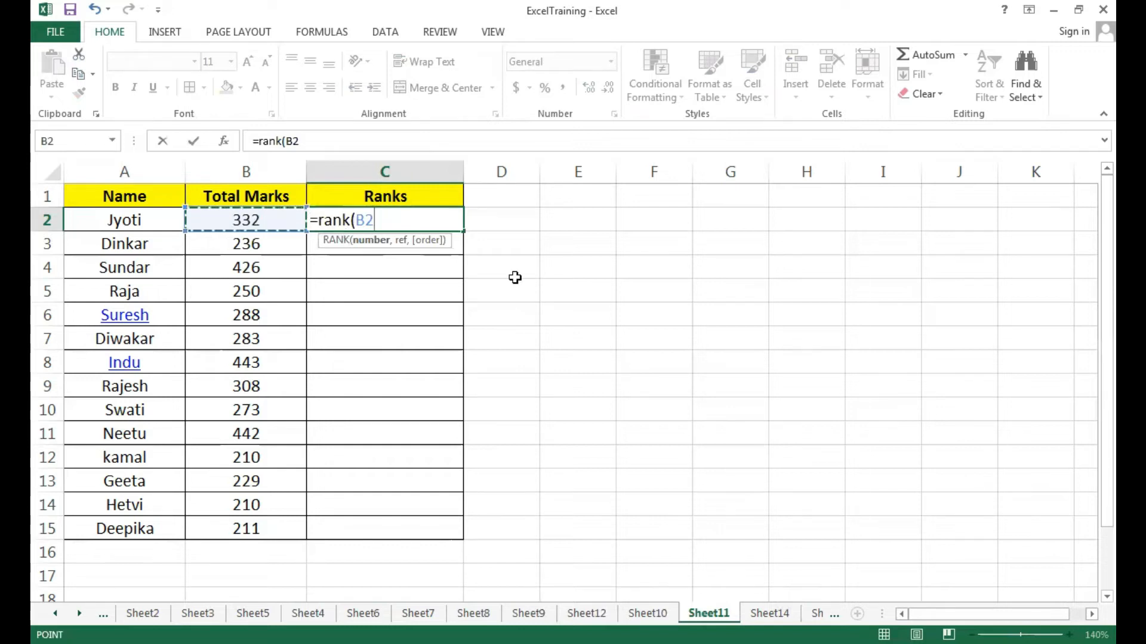
pyautogui.write(',')
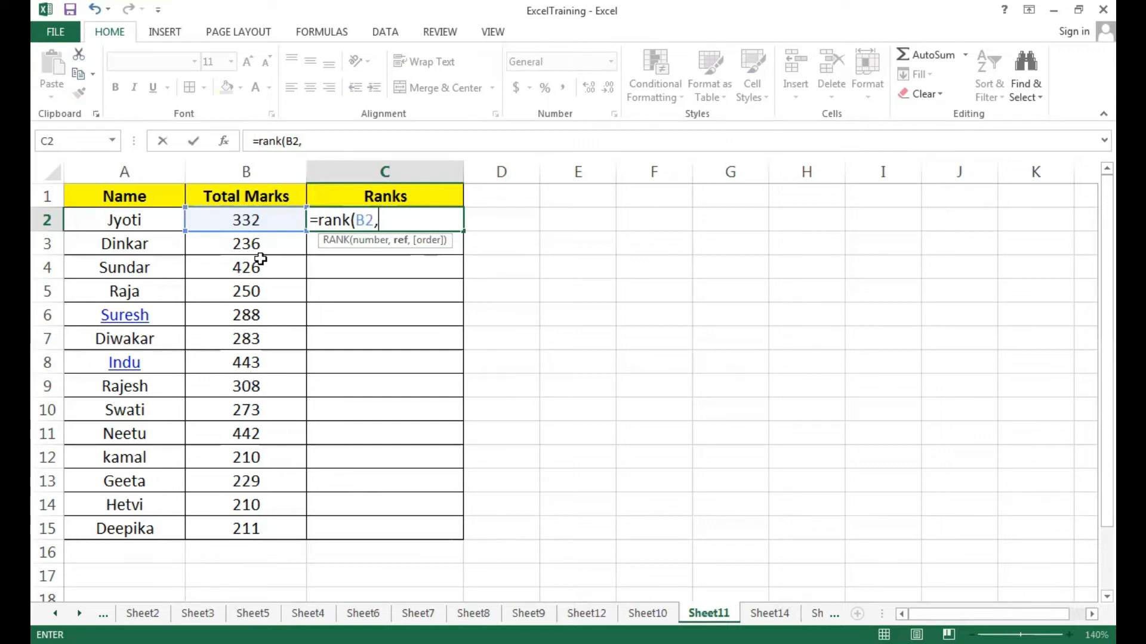
pyautogui.click(260, 217)
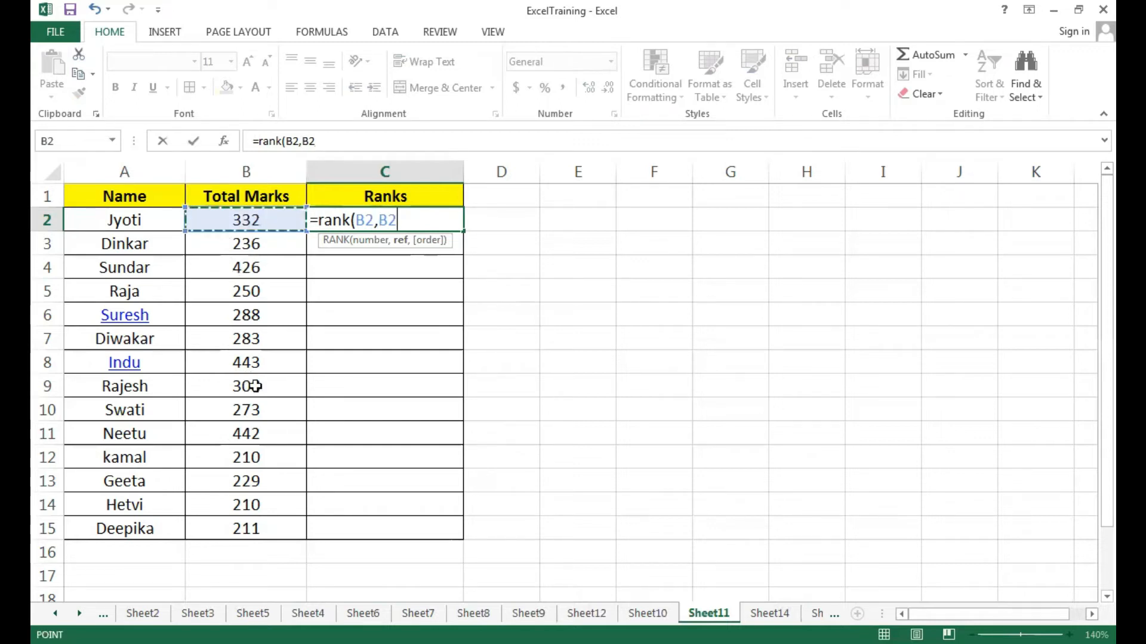
pyautogui.keyDown('shift'); pyautogui.click(244, 531); pyautogui.keyUp('shift')
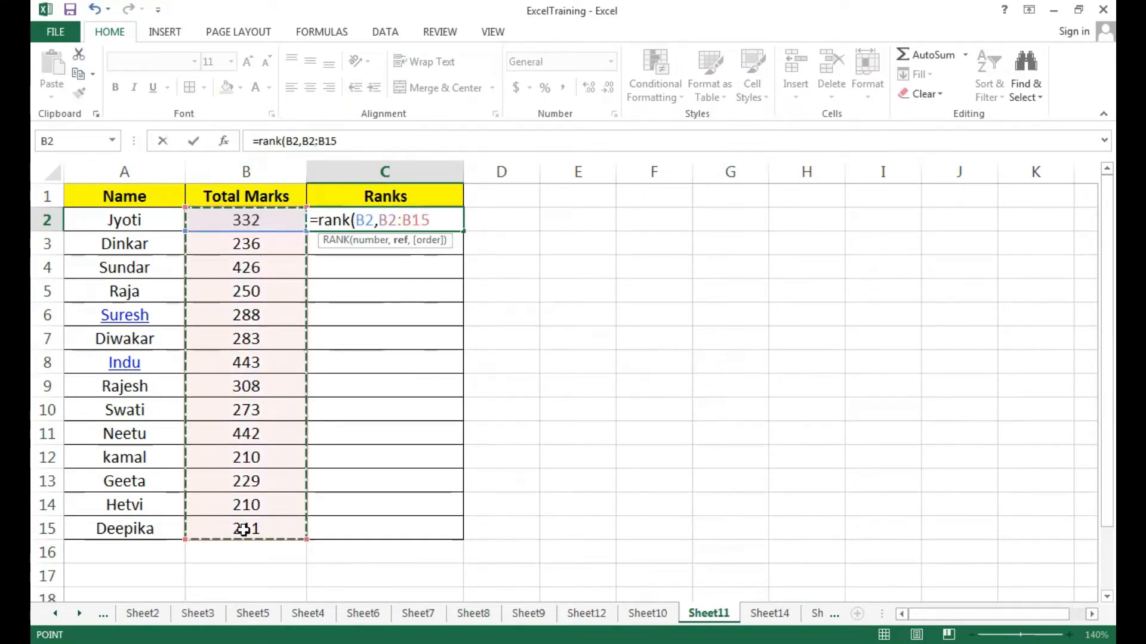
pyautogui.write(',')
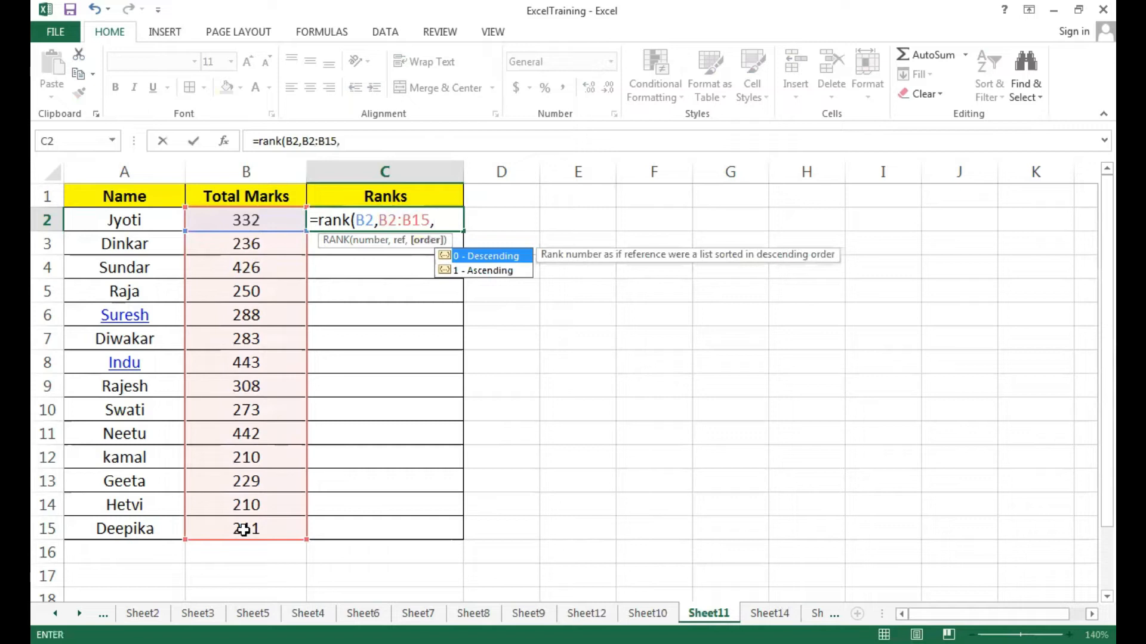
pyautogui.click(489, 272)
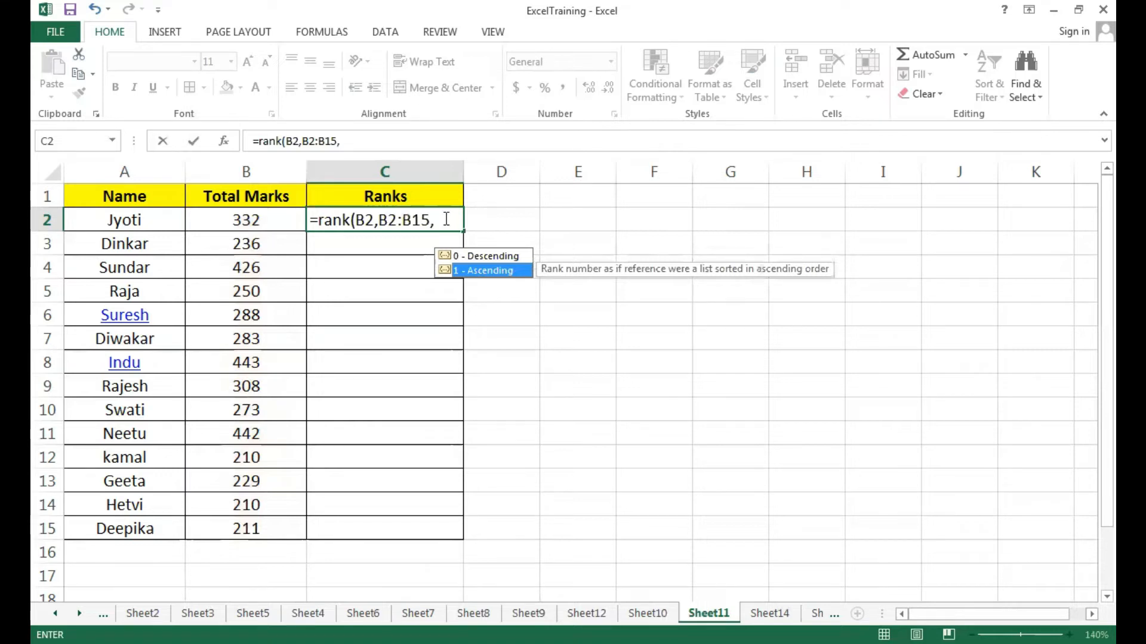
pyautogui.write('1')
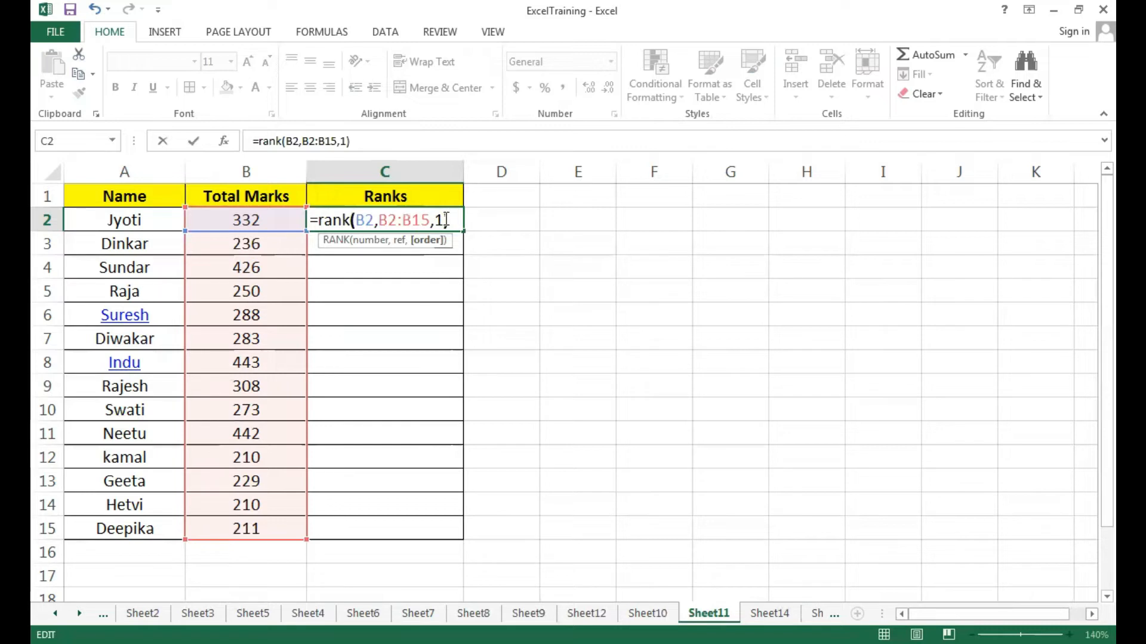
pyautogui.press('Return')
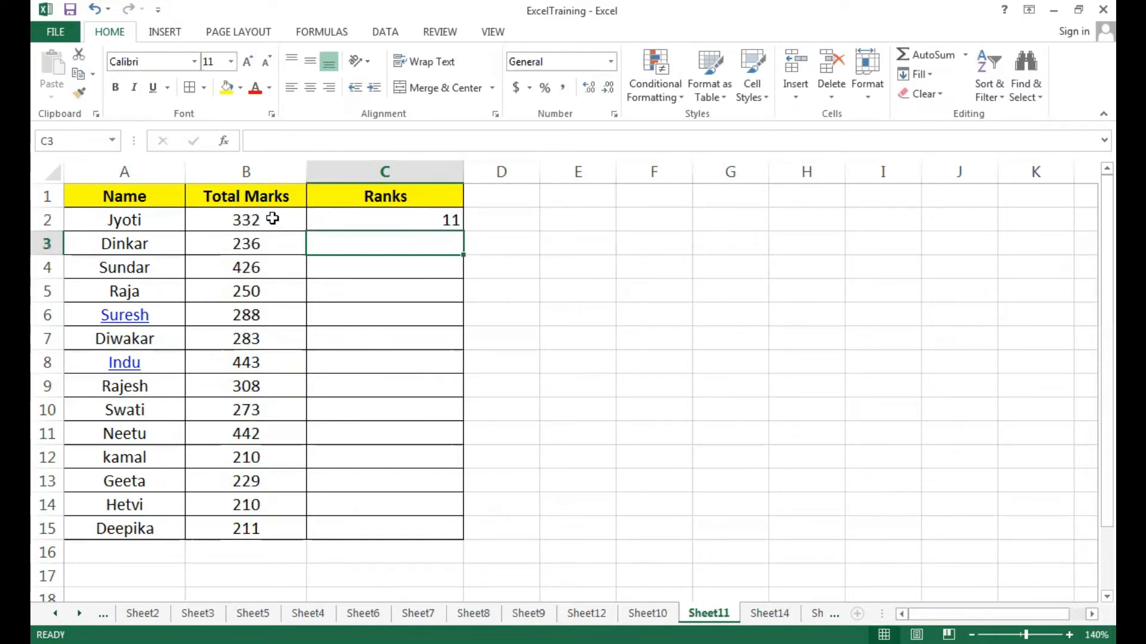
# Step: Fill the RANK formula from C2 down to C15 and centre the ranks horizontally
pyautogui.click(427, 227)
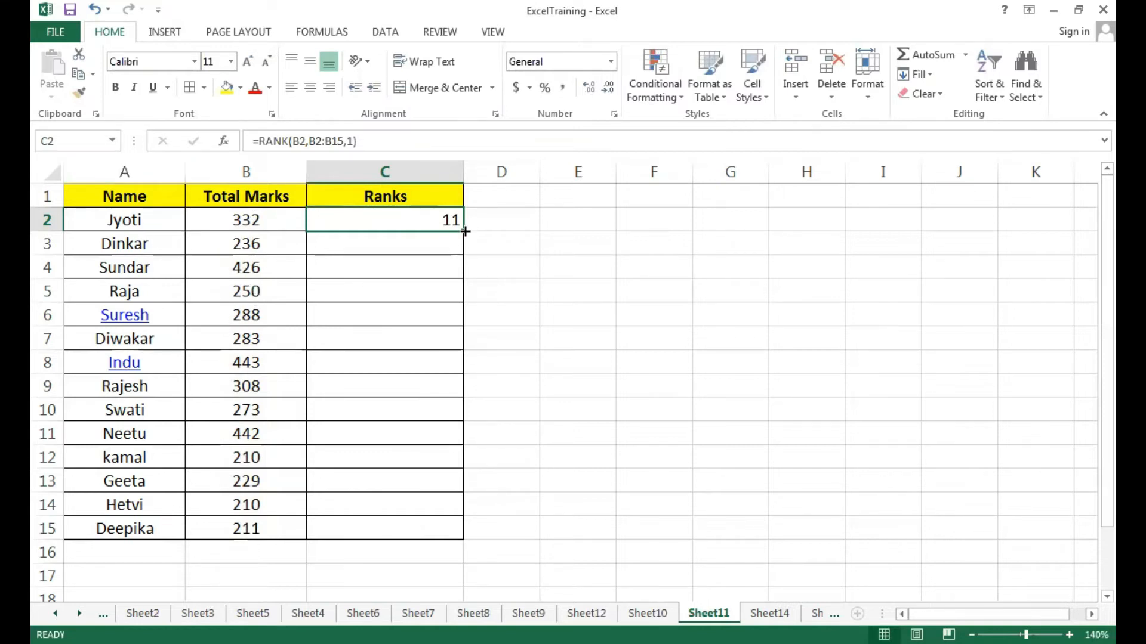
pyautogui.moveTo(465, 232); pyautogui.dragTo(449, 520)
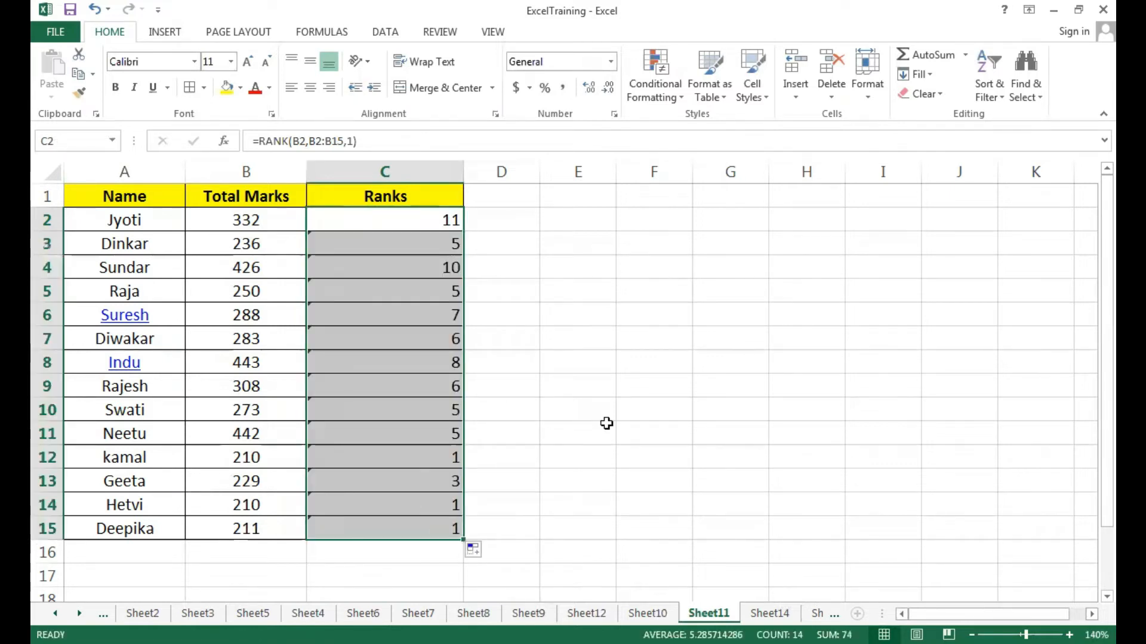
pyautogui.click(308, 91)
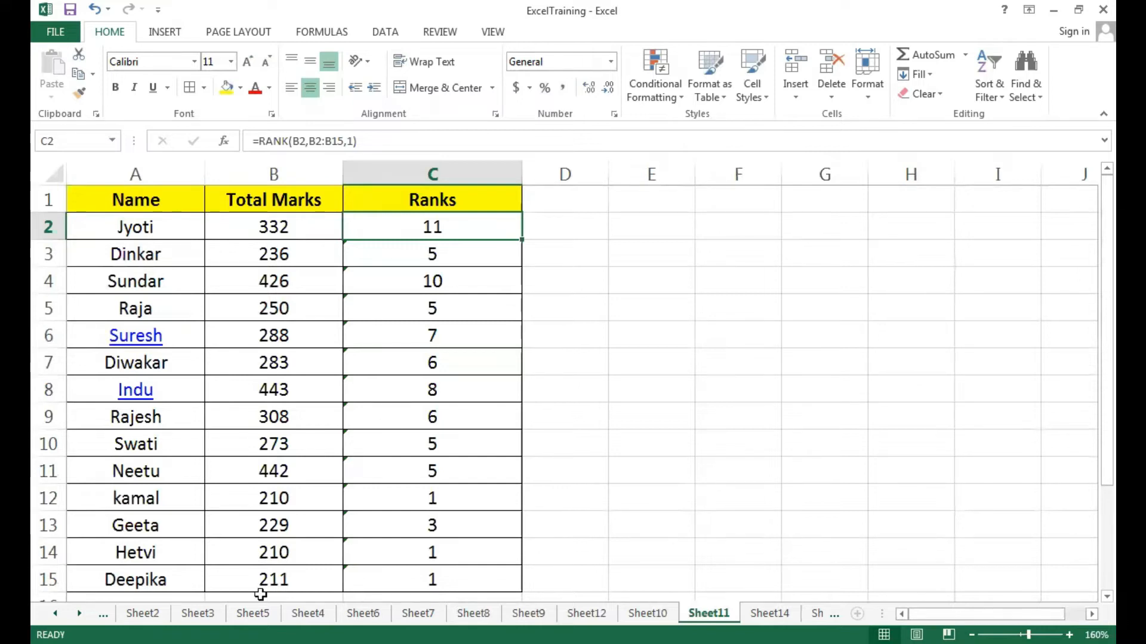
# Step: Compare the total marks in rows 15, 14 and 12 with the ranks calculated for them
pyautogui.click(289, 581)
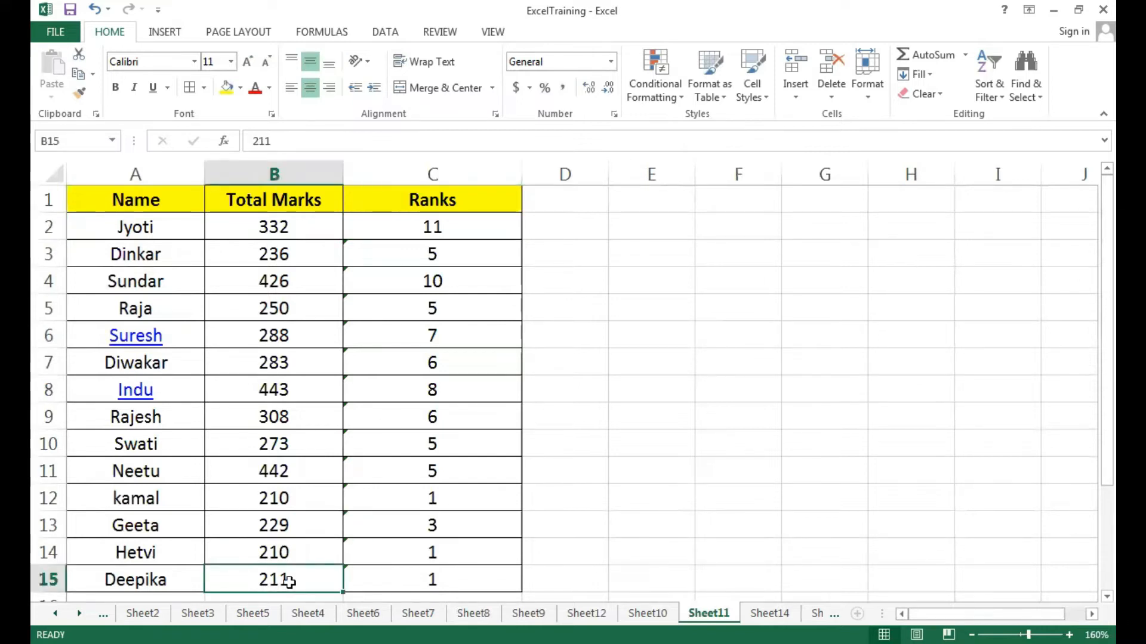
pyautogui.click(435, 579)
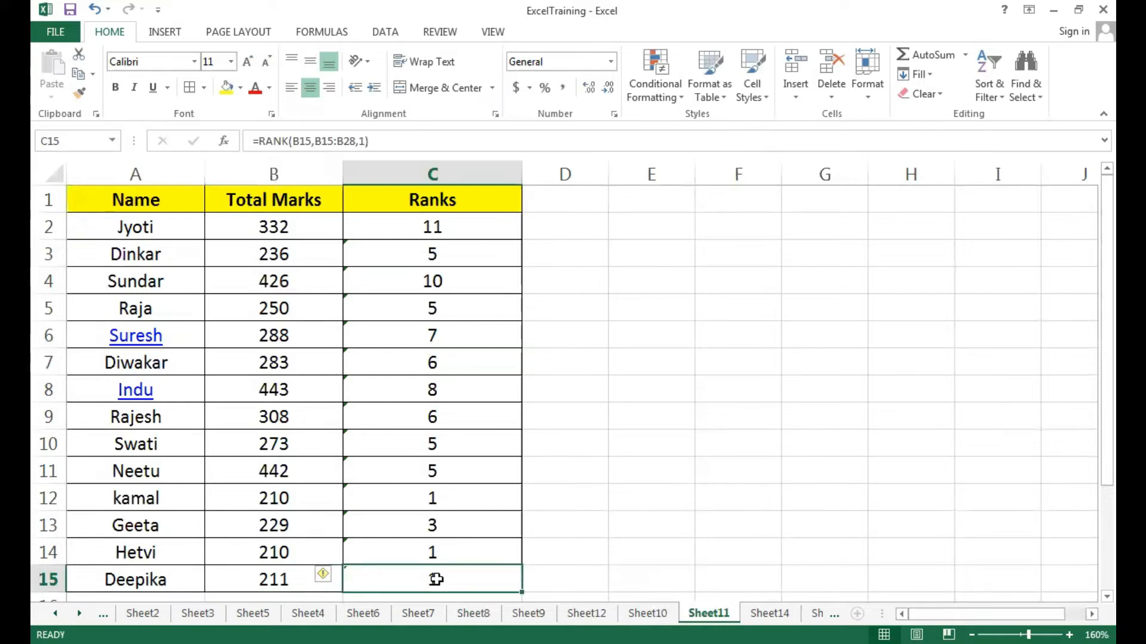
pyautogui.click(274, 559)
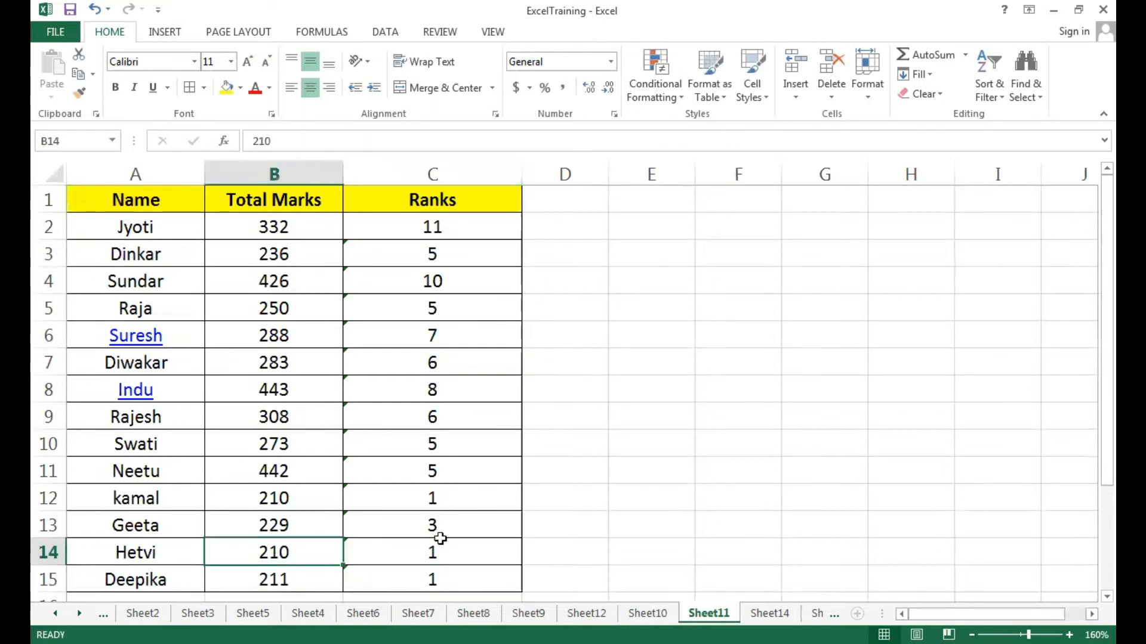
pyautogui.click(448, 567)
pyautogui.click(320, 499)
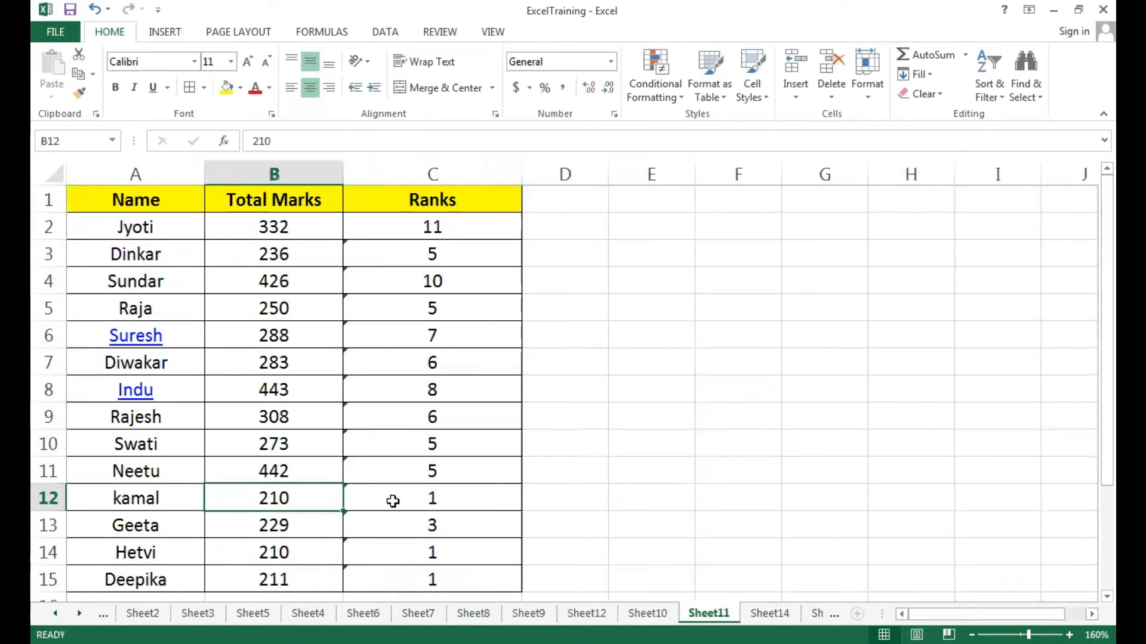
pyautogui.click(407, 503)
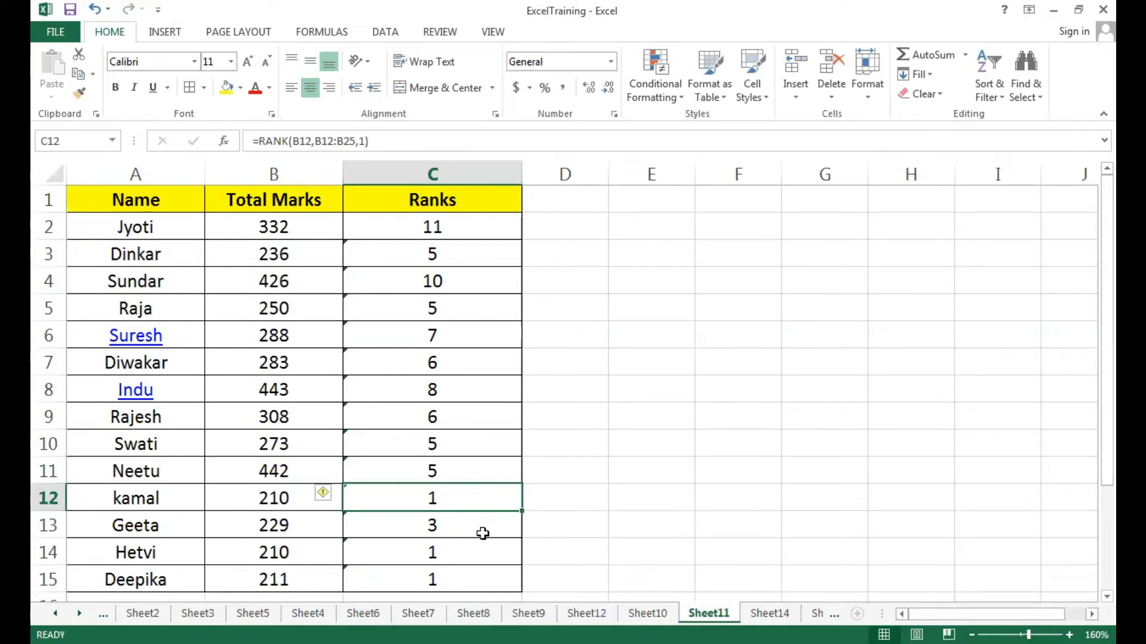
# Step: Examine which cell ranges the RANK formulas in C2, C3 and C4 refer to
pyautogui.click(430, 225)
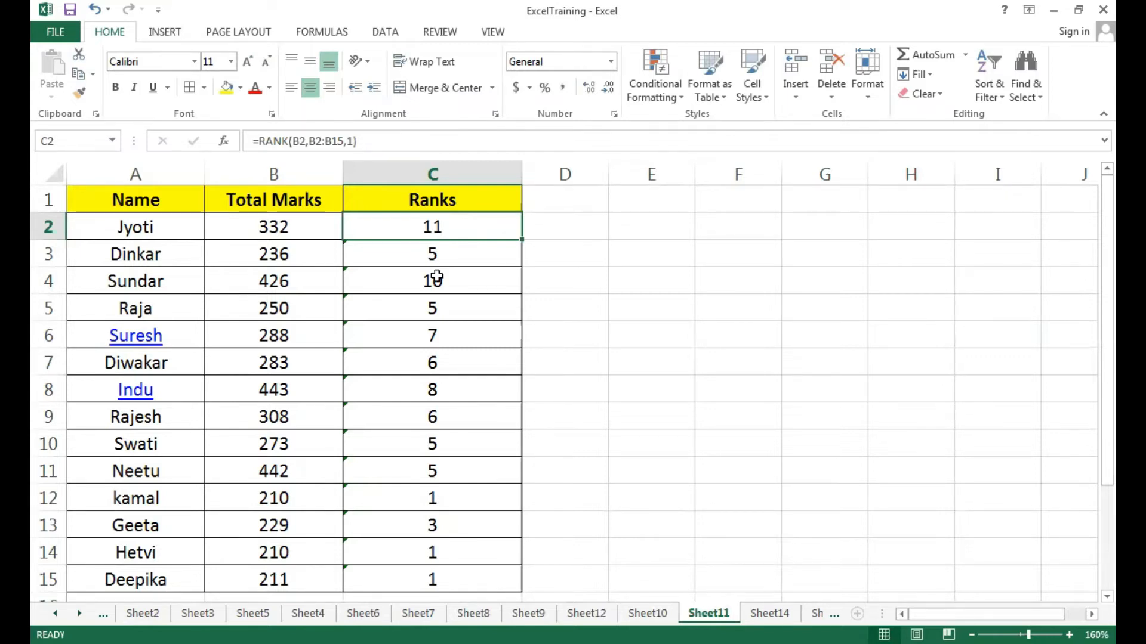
pyautogui.doubleClick(443, 233)
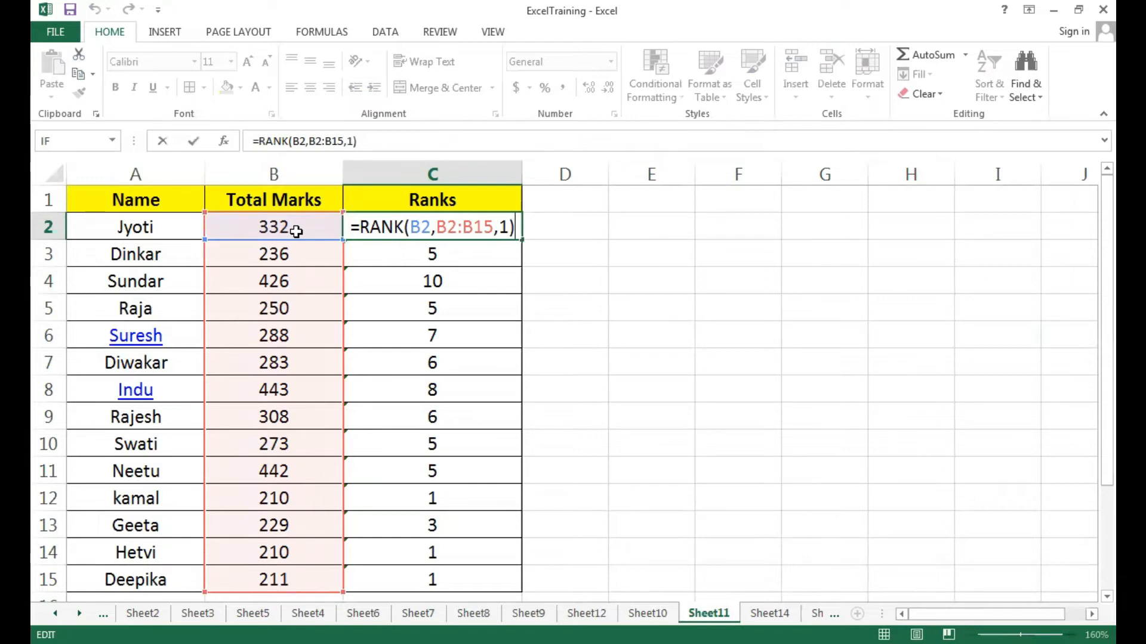
pyautogui.press('Return')
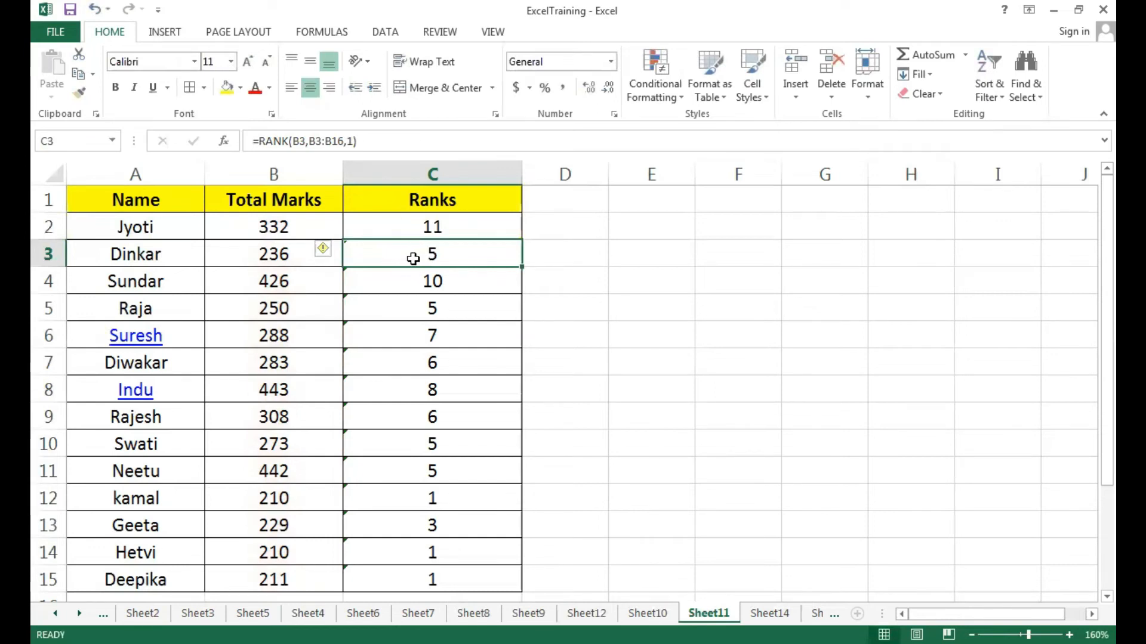
pyautogui.press('F2')
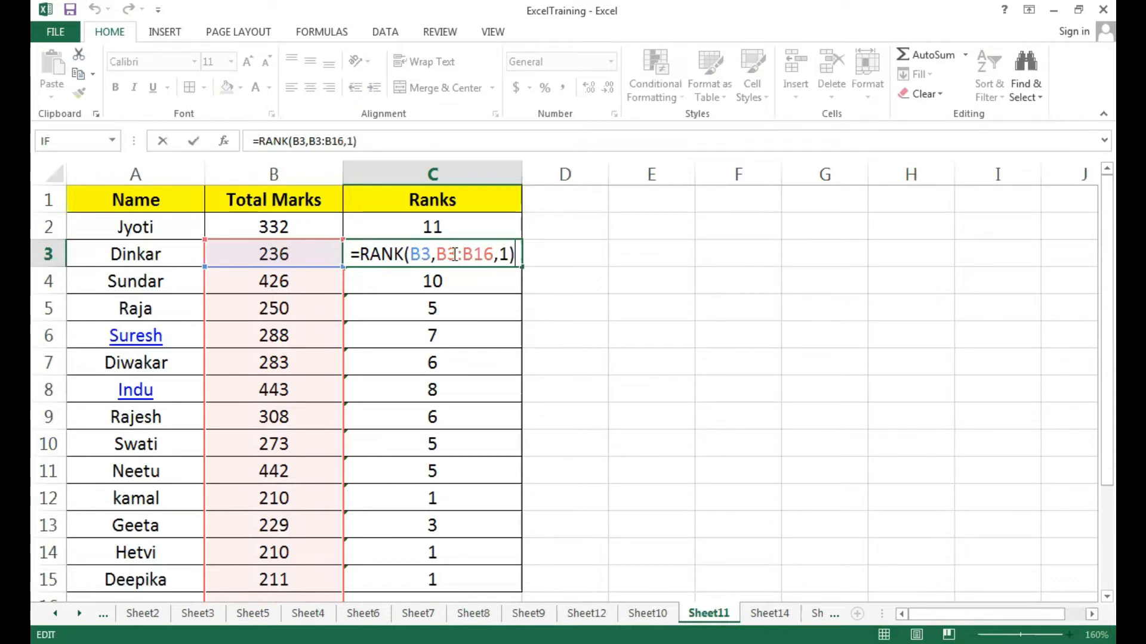
pyautogui.press('Return')
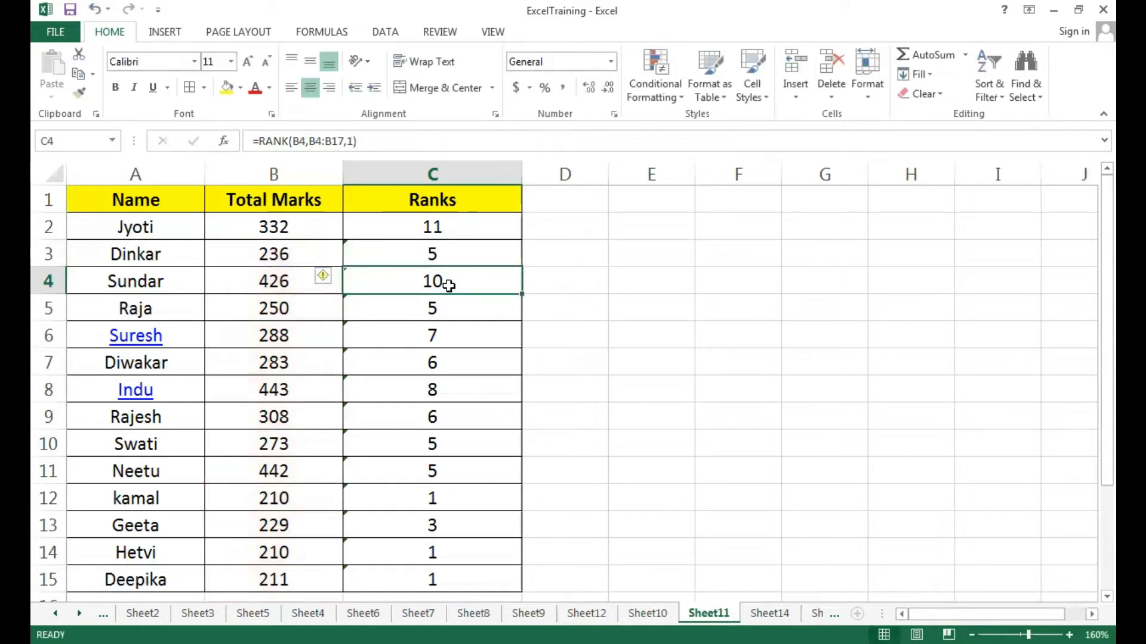
pyautogui.press('F2')
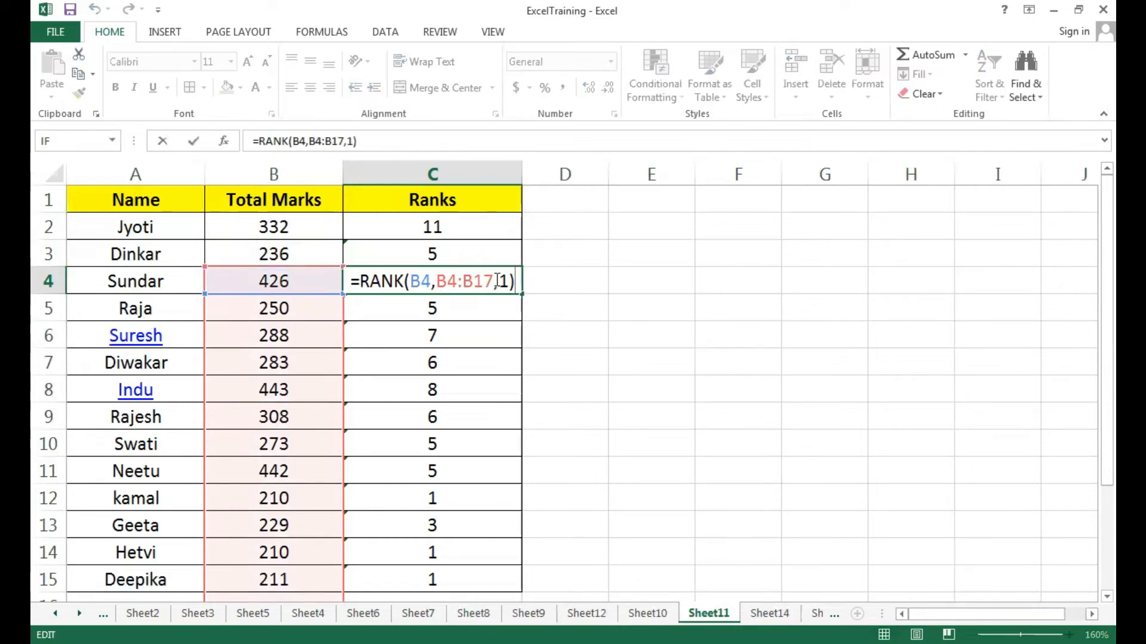
pyautogui.press('Return')
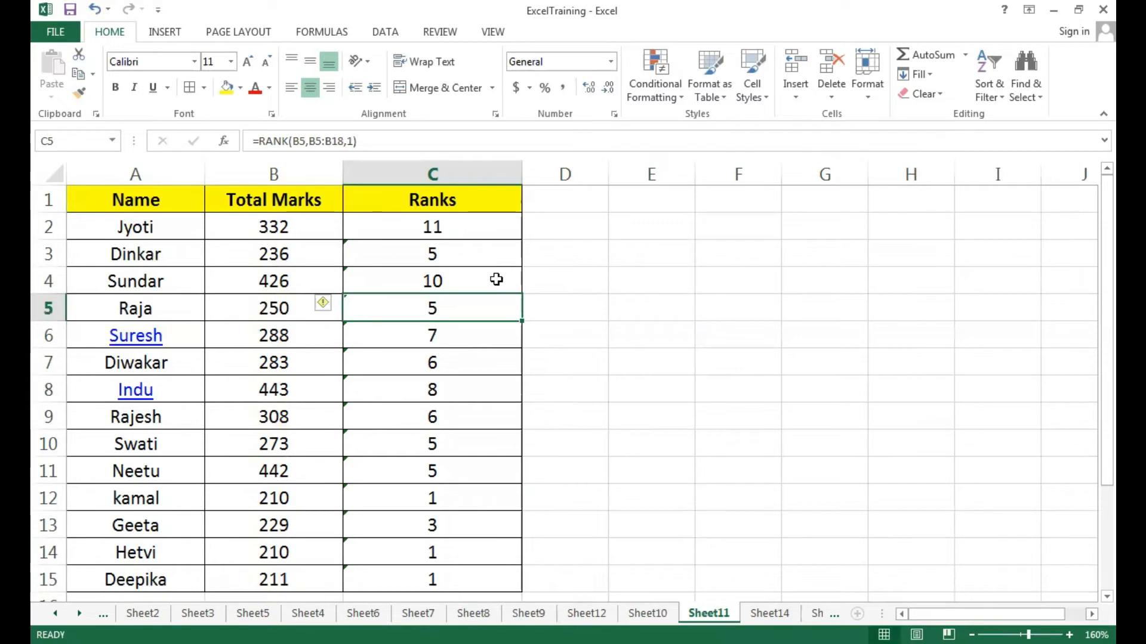
# Step: Make the reference range in C2's formula absolute so it reads =RANK(B2,$B$2:$B$15,1)
pyautogui.click(441, 226)
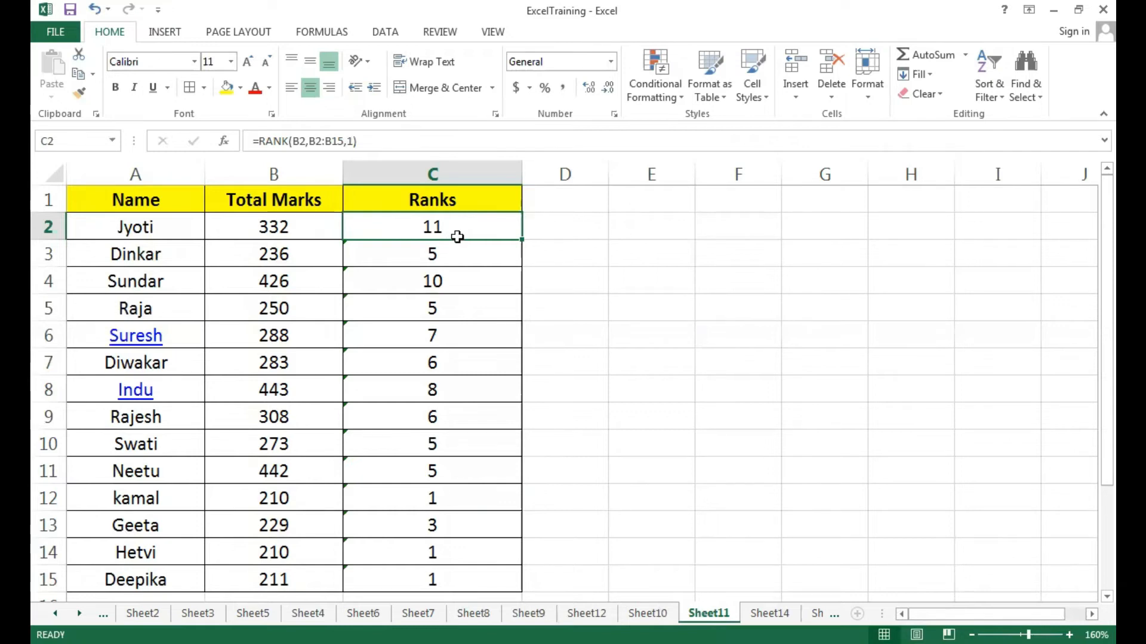
pyautogui.press('F2')
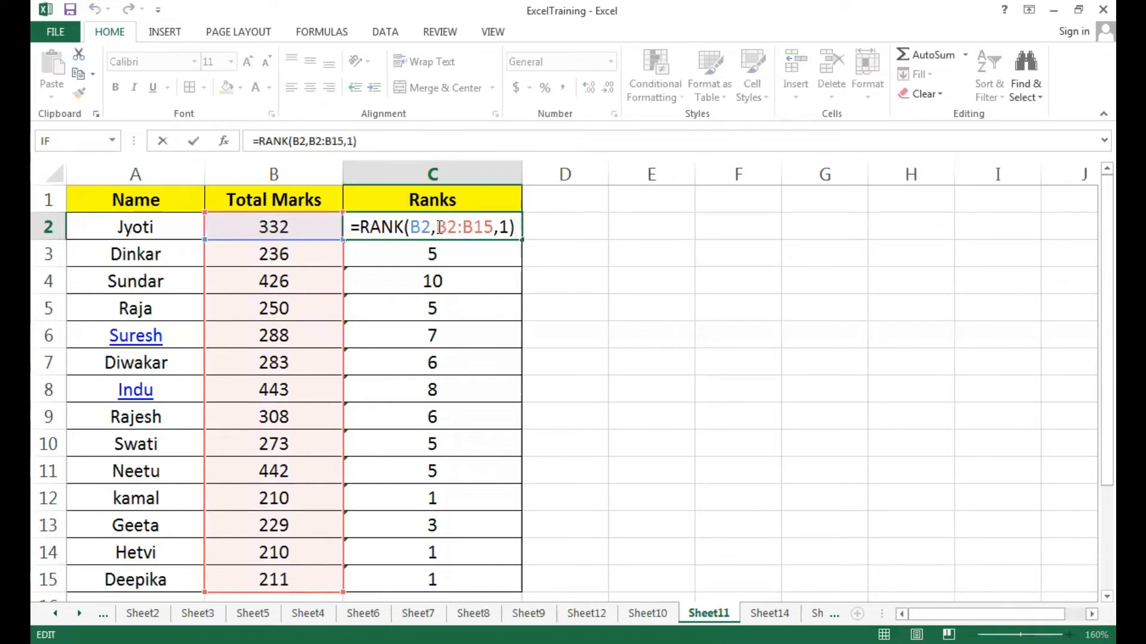
pyautogui.click(439, 227)
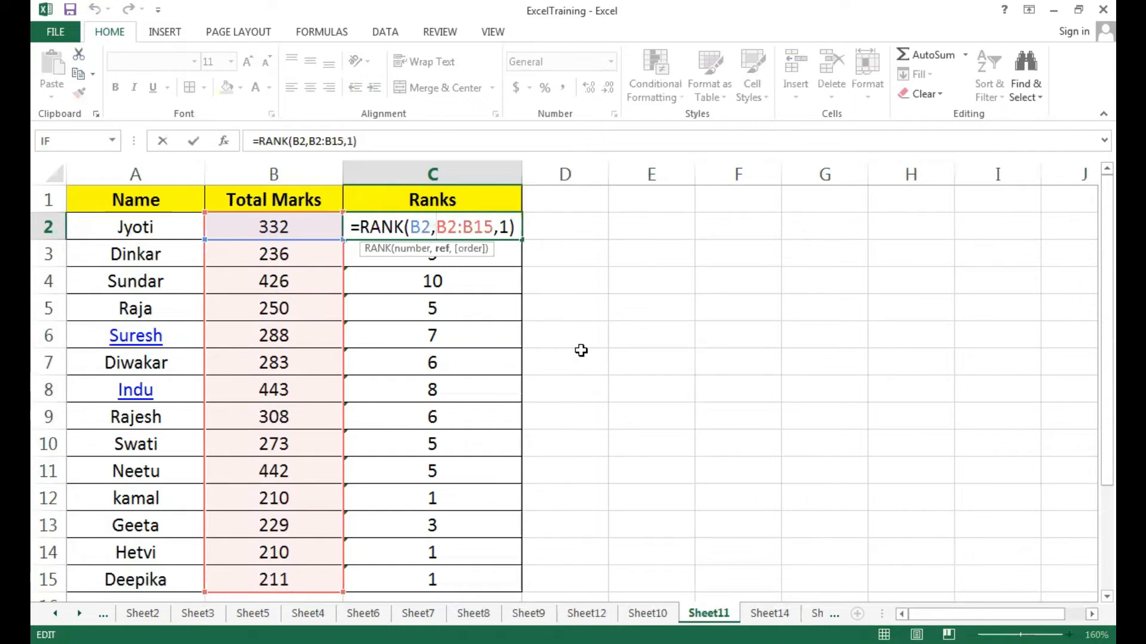
pyautogui.write('$')
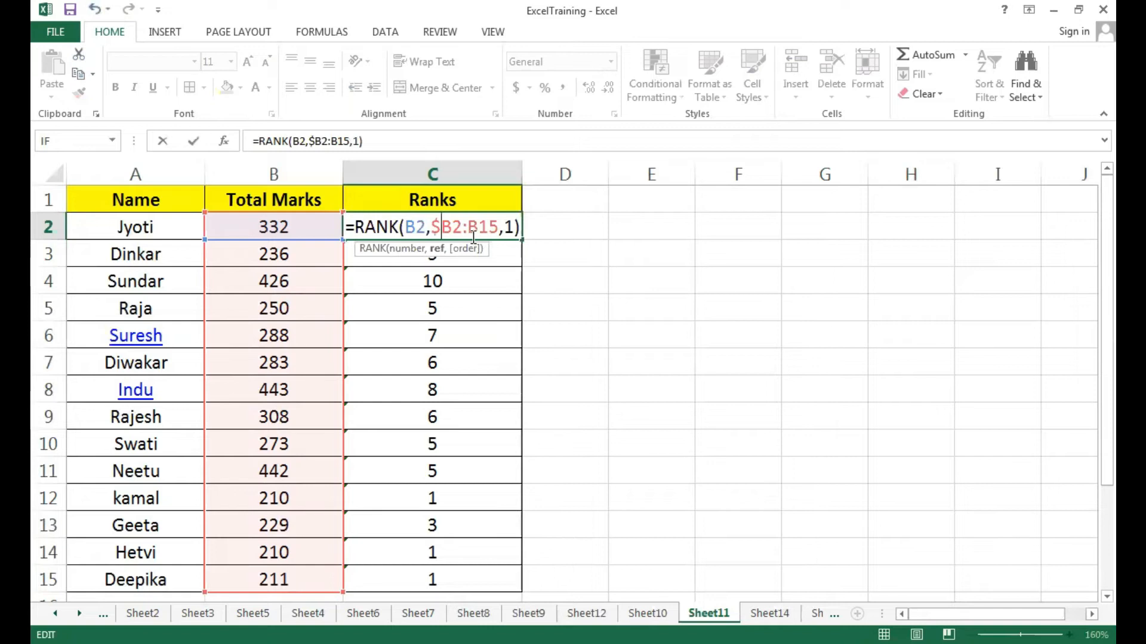
pyautogui.click(455, 230)
pyautogui.write('$B')
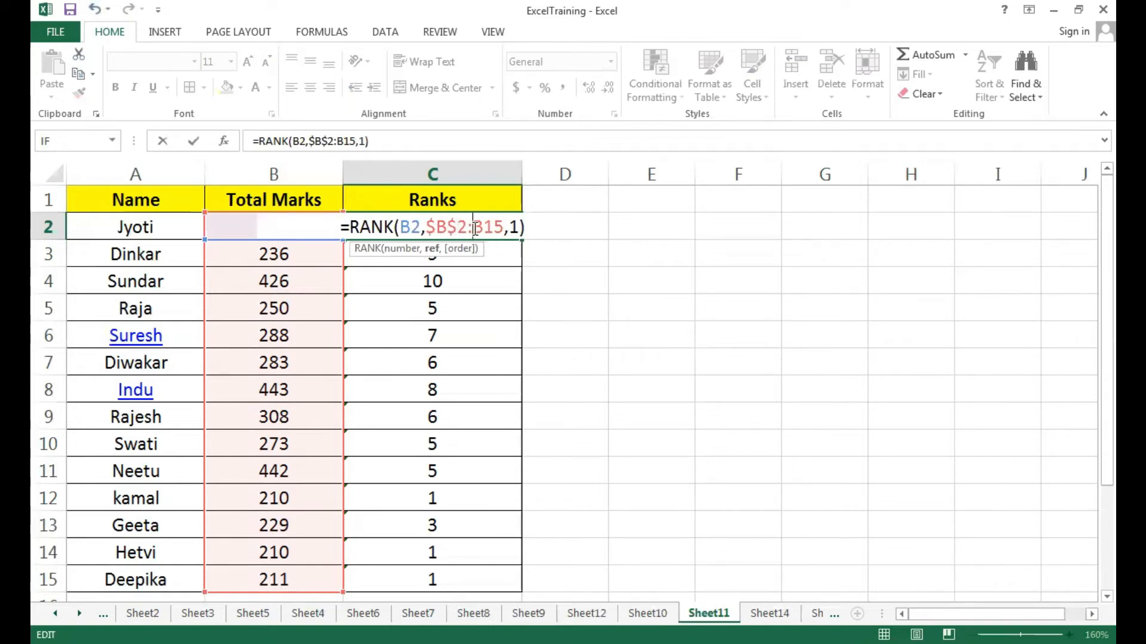
pyautogui.write('$')
pyautogui.click(492, 230)
pyautogui.write('$B$')
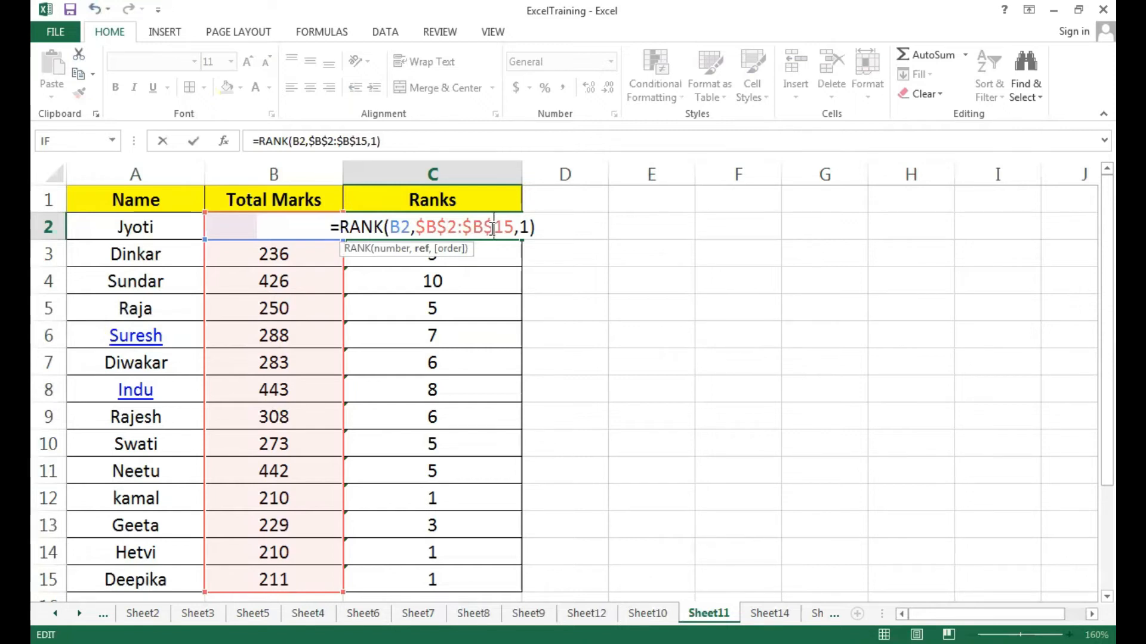
pyautogui.press('Return')
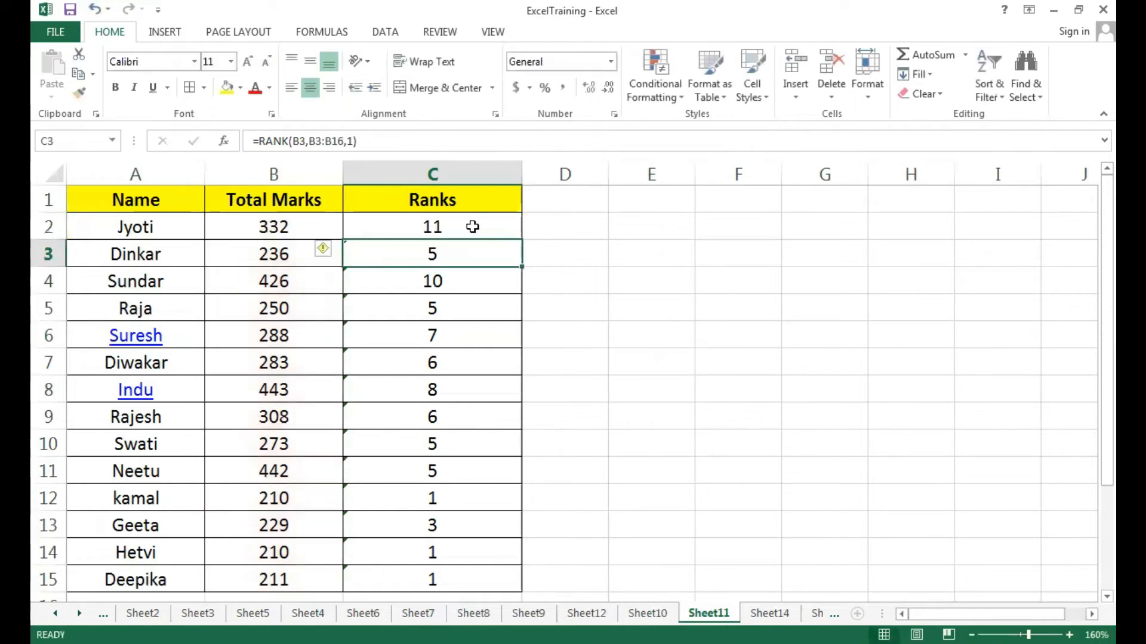
# Step: Fill the RANK formula with the absolute range from C2 down to C15
pyautogui.click(473, 227)
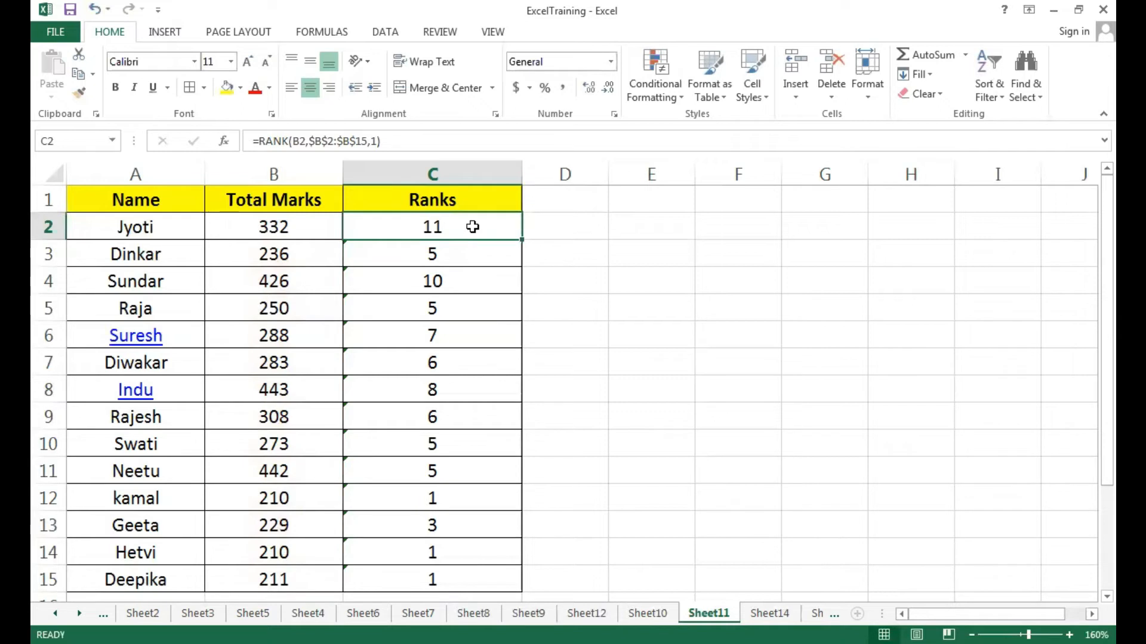
pyautogui.moveTo(522, 240); pyautogui.dragTo(506, 580)
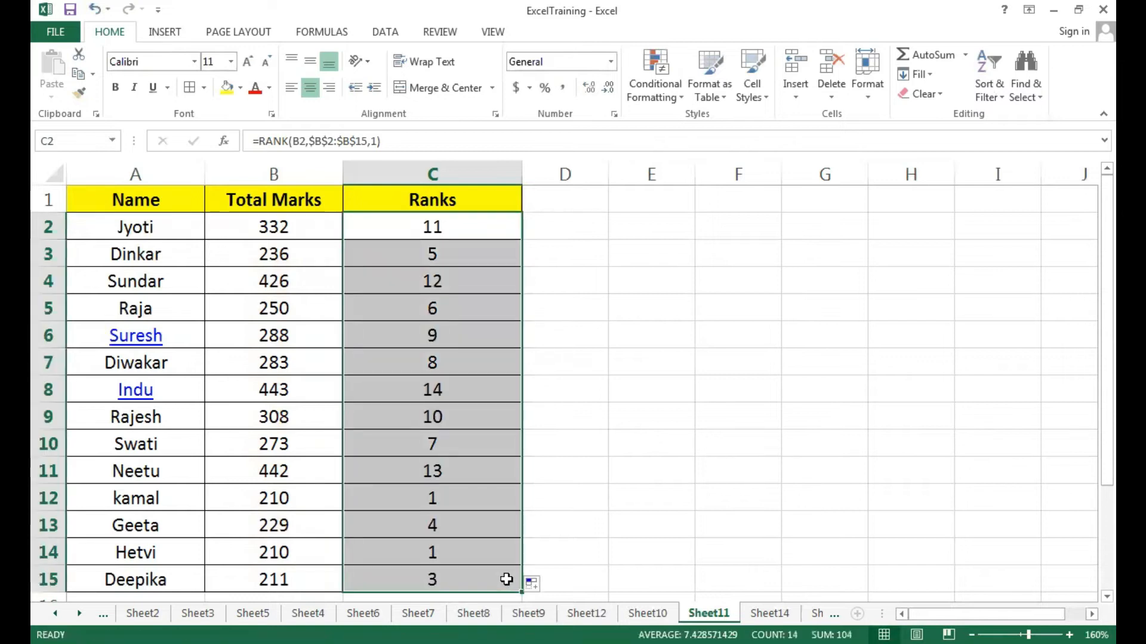
pyautogui.click(646, 473)
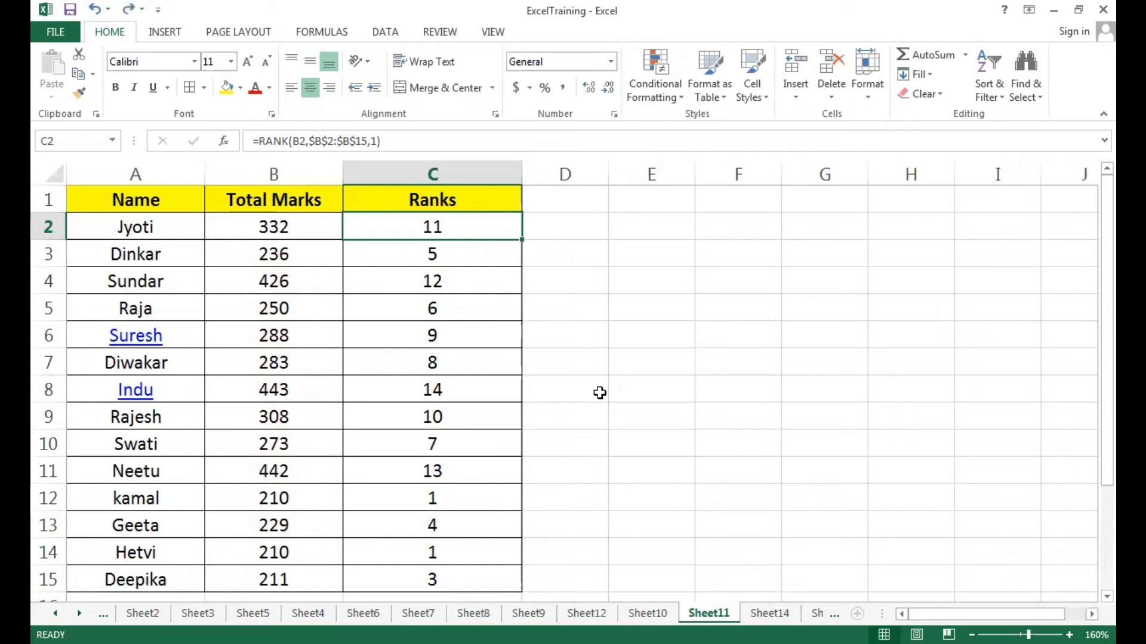
# Step: Compare the total marks in rows 4, 2 and 14 with the ranks calculated for them
pyautogui.click(301, 284)
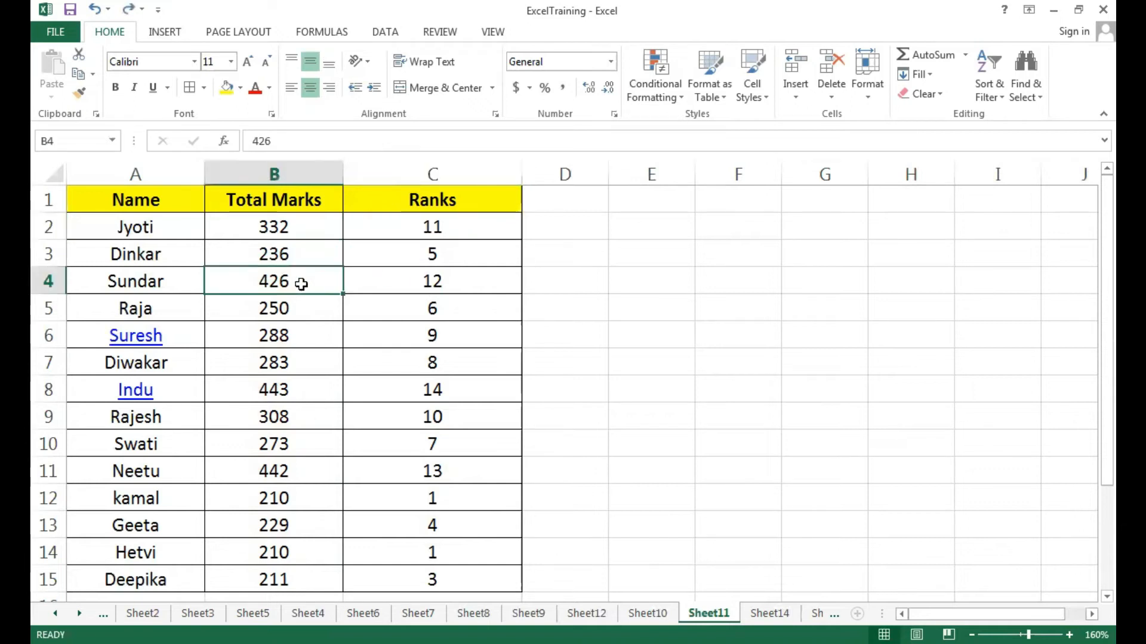
pyautogui.click(450, 291)
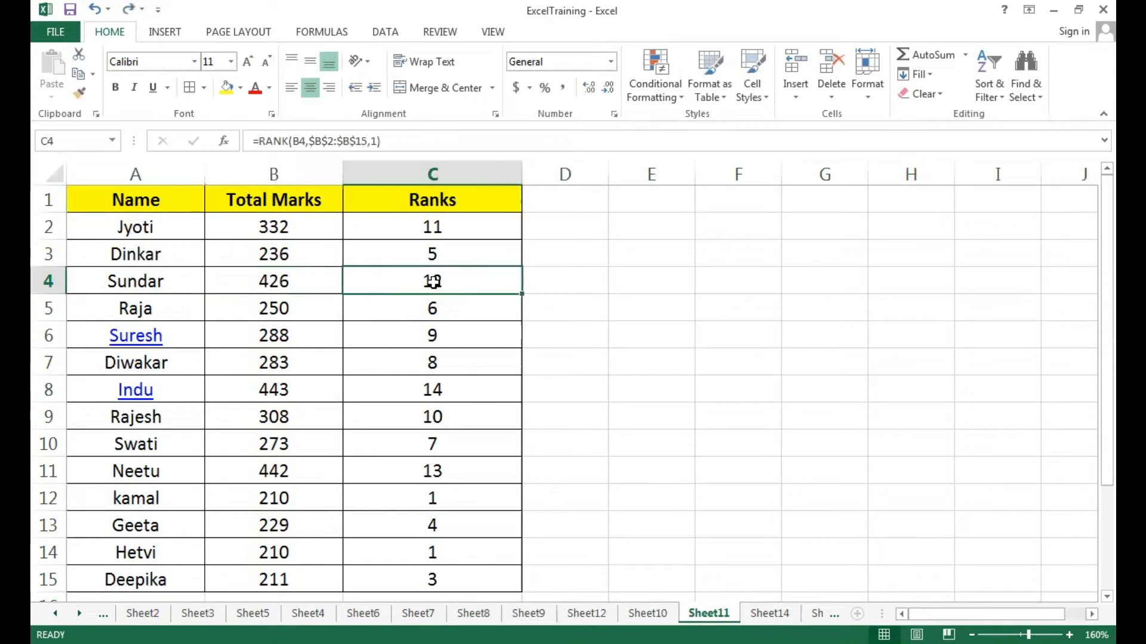
pyautogui.click(274, 228)
pyautogui.click(436, 233)
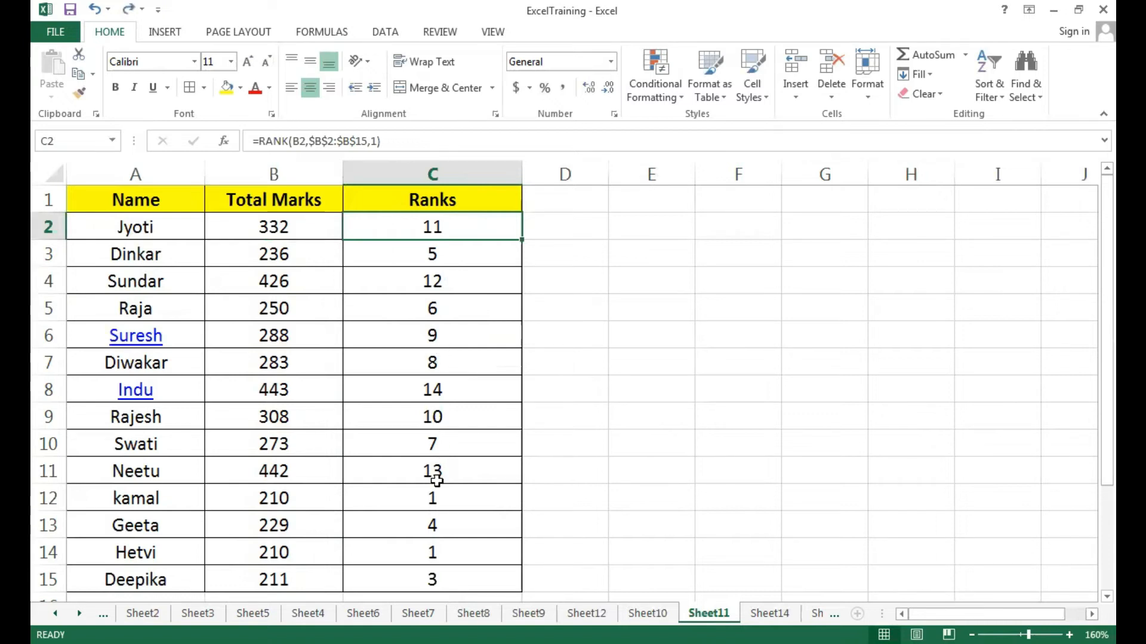
pyautogui.click(438, 557)
pyautogui.click(274, 556)
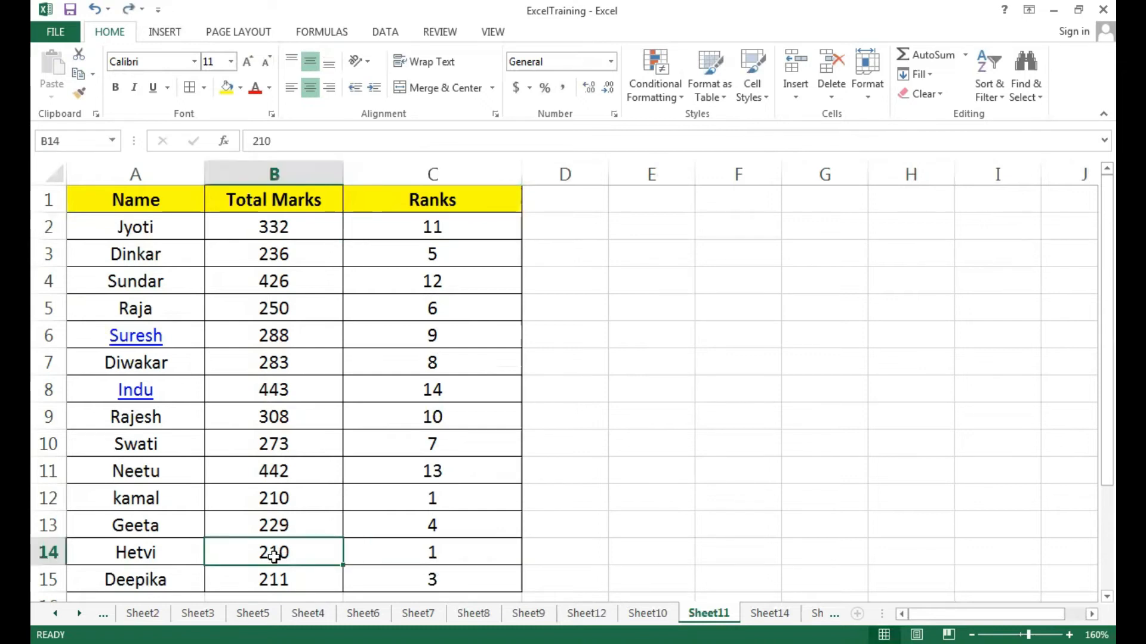
pyautogui.click(419, 555)
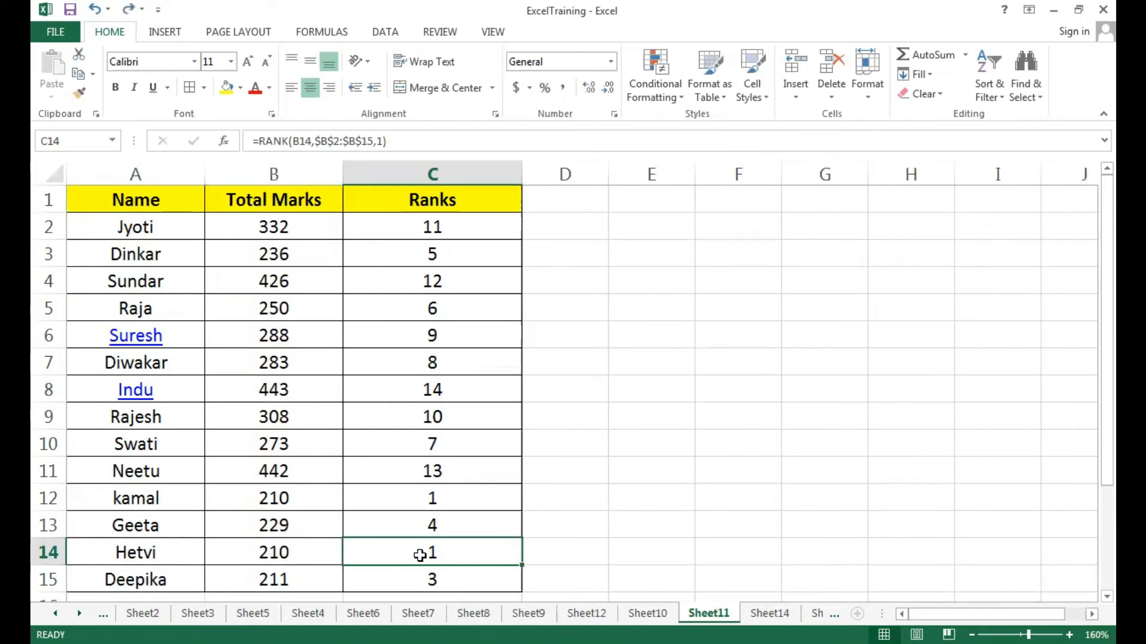
# Step: Set the order argument in C2's RANK formula to 0 for descending and fill the formula down to C15
pyautogui.click(461, 233)
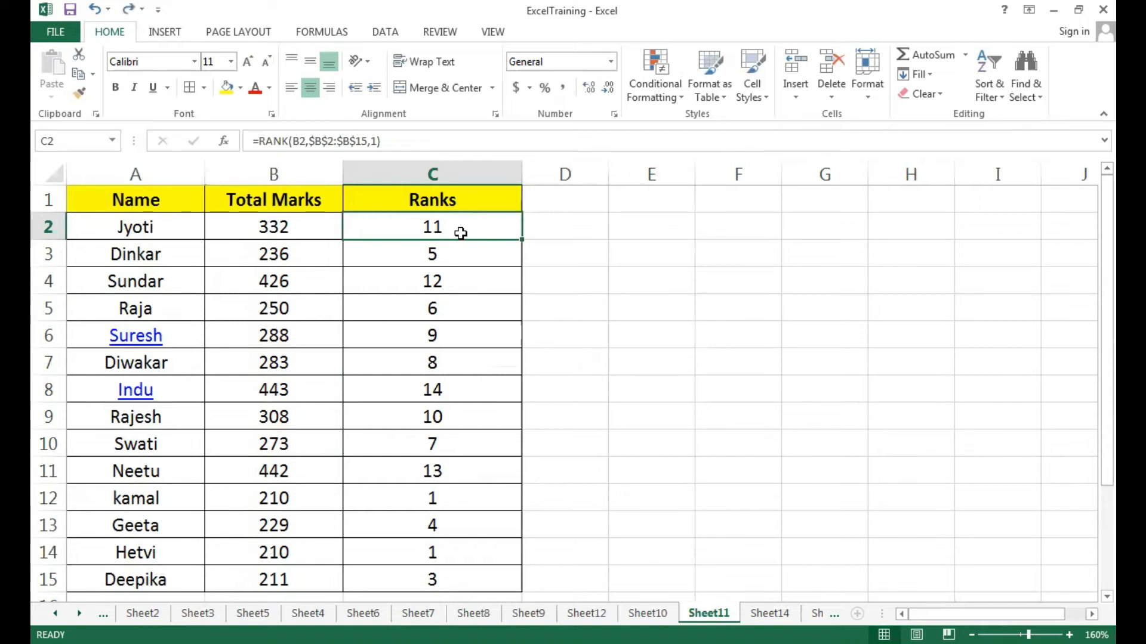
pyautogui.click(378, 141)
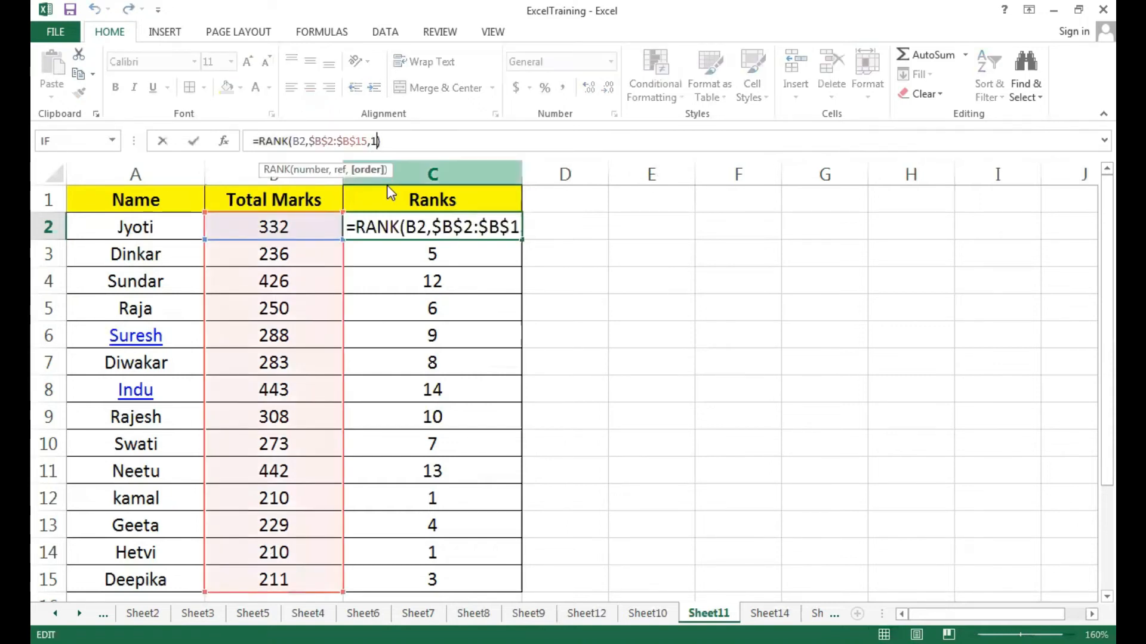
pyautogui.press('BackSpace')
pyautogui.write('0')
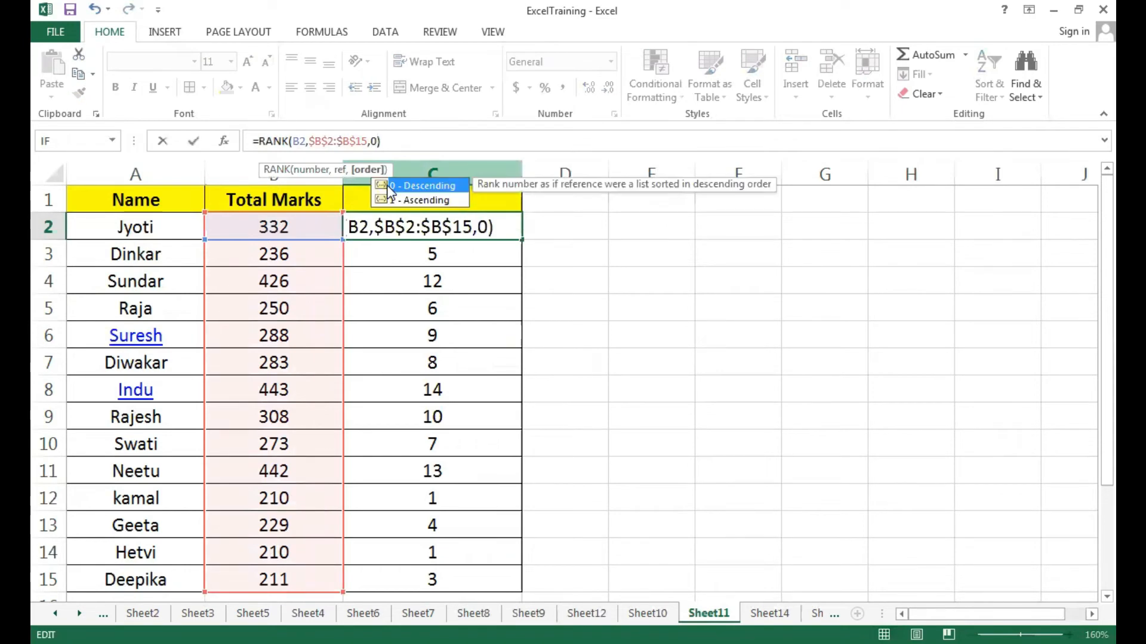
pyautogui.press('Return')
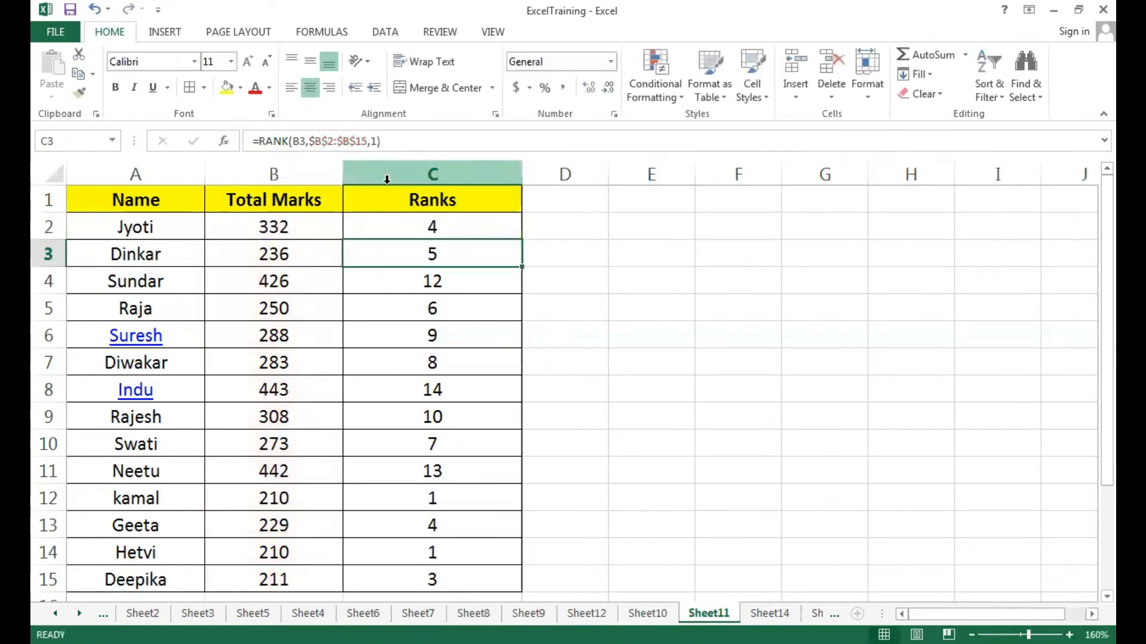
pyautogui.click(471, 231)
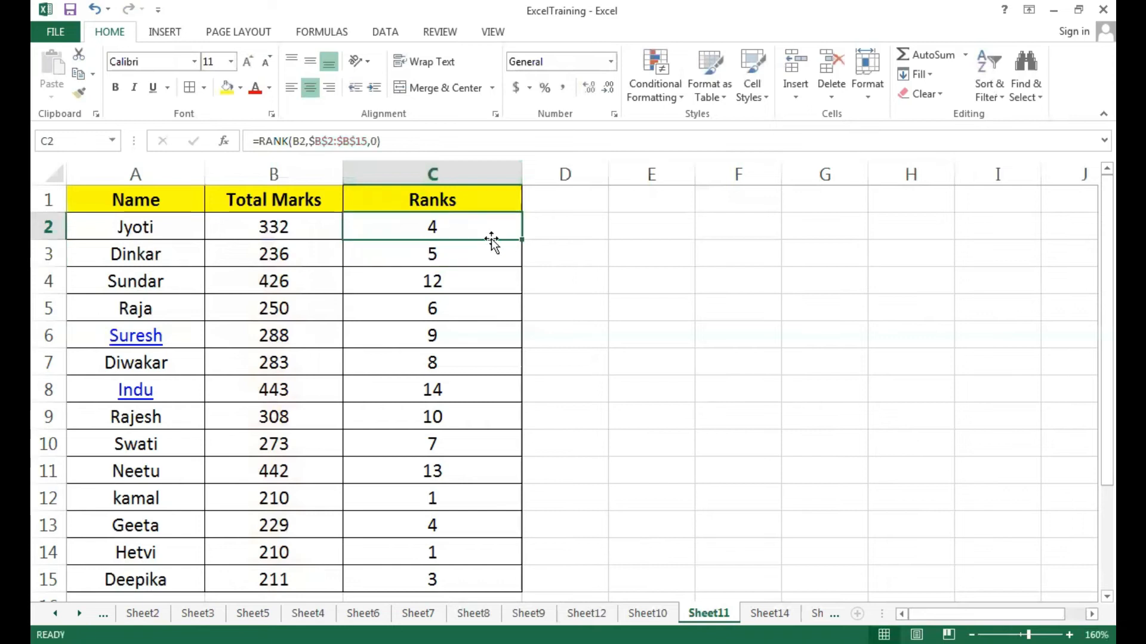
pyautogui.moveTo(521, 239)
pyautogui.mouseDown()
pyautogui.moveTo(519, 588)
pyautogui.moveTo(493, 583)
pyautogui.mouseUp()
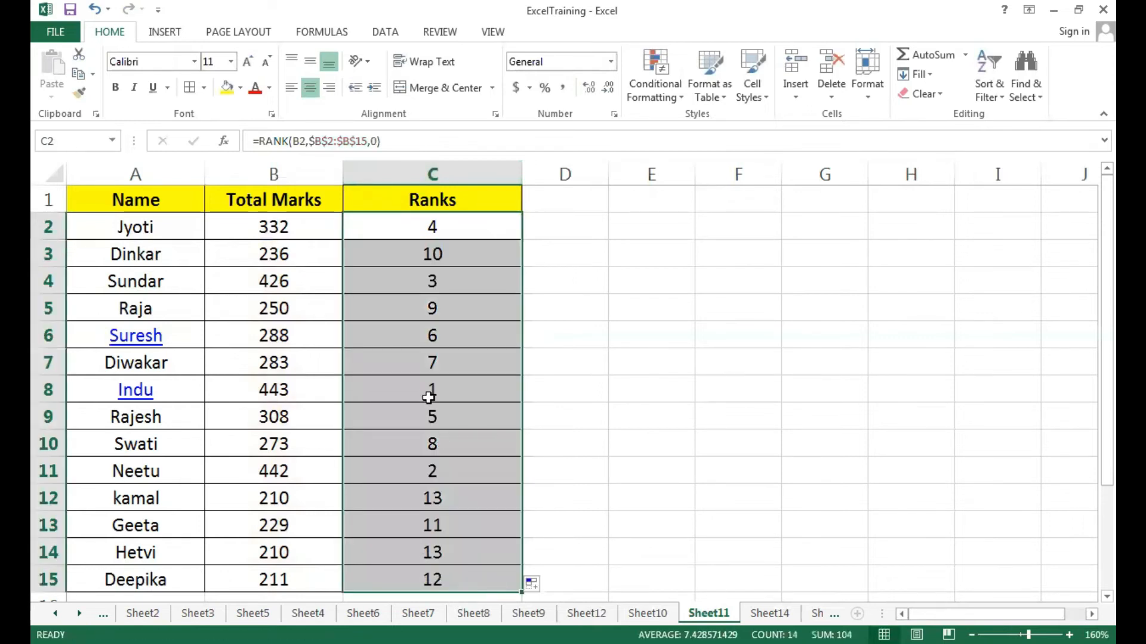
# Step: Check the descending ranks in rows 8 and 11 against the students' total marks
pyautogui.click(428, 398)
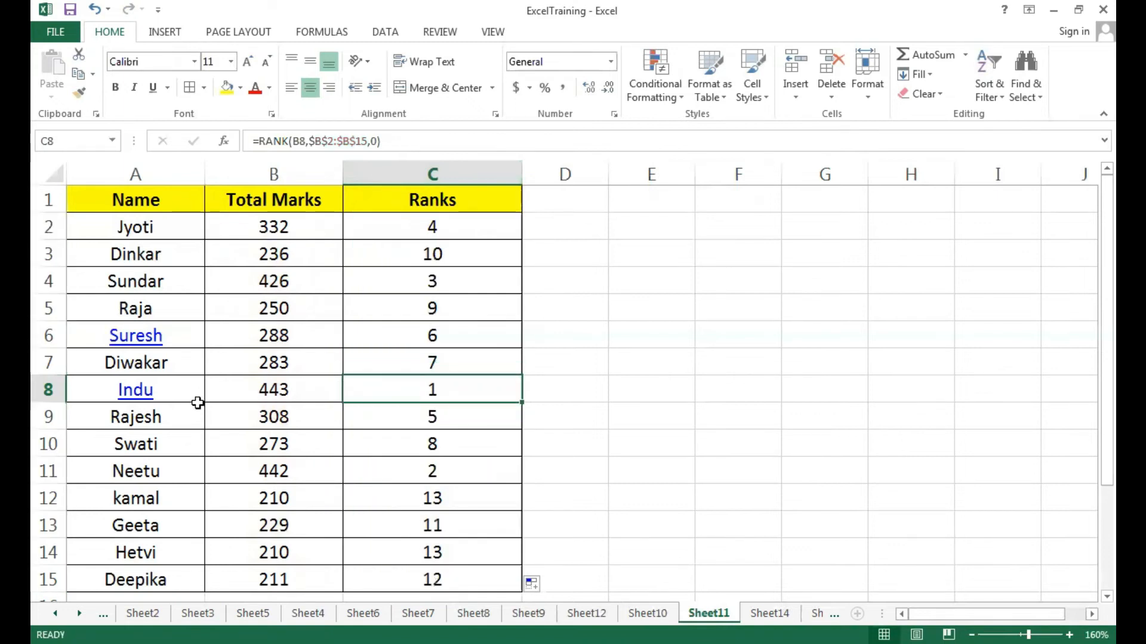
pyautogui.click(311, 387)
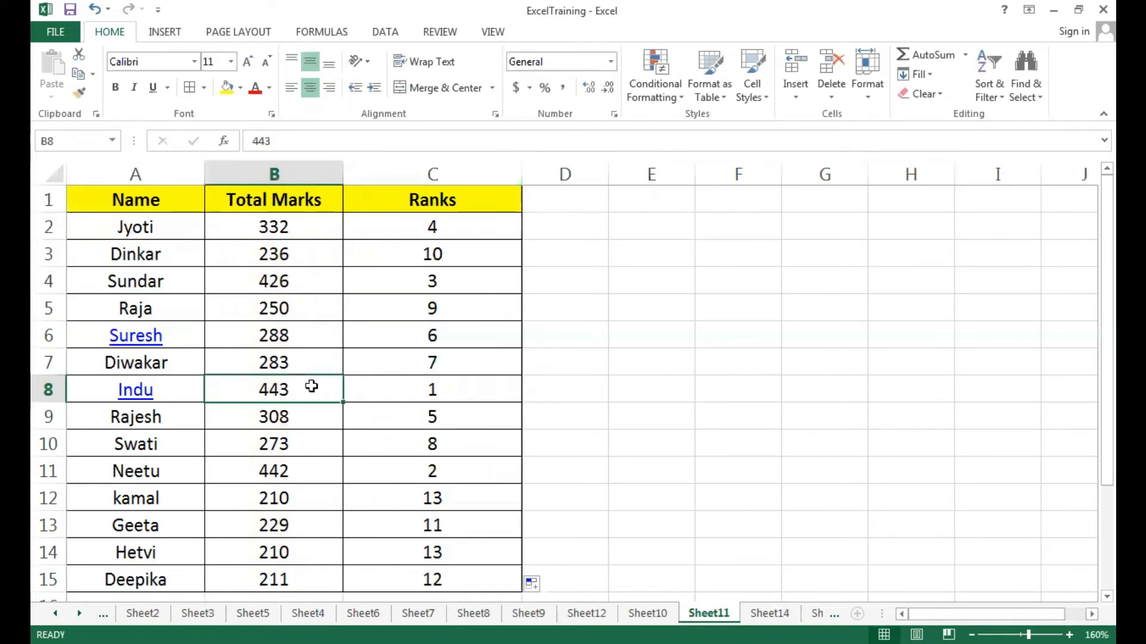
pyautogui.click(467, 400)
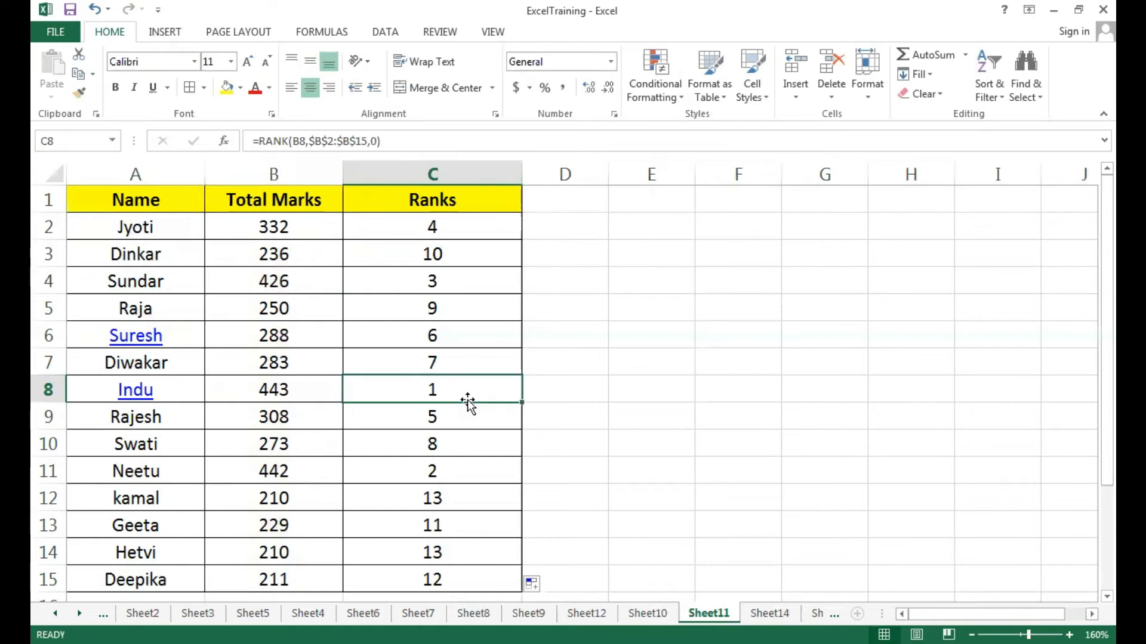
pyautogui.click(444, 475)
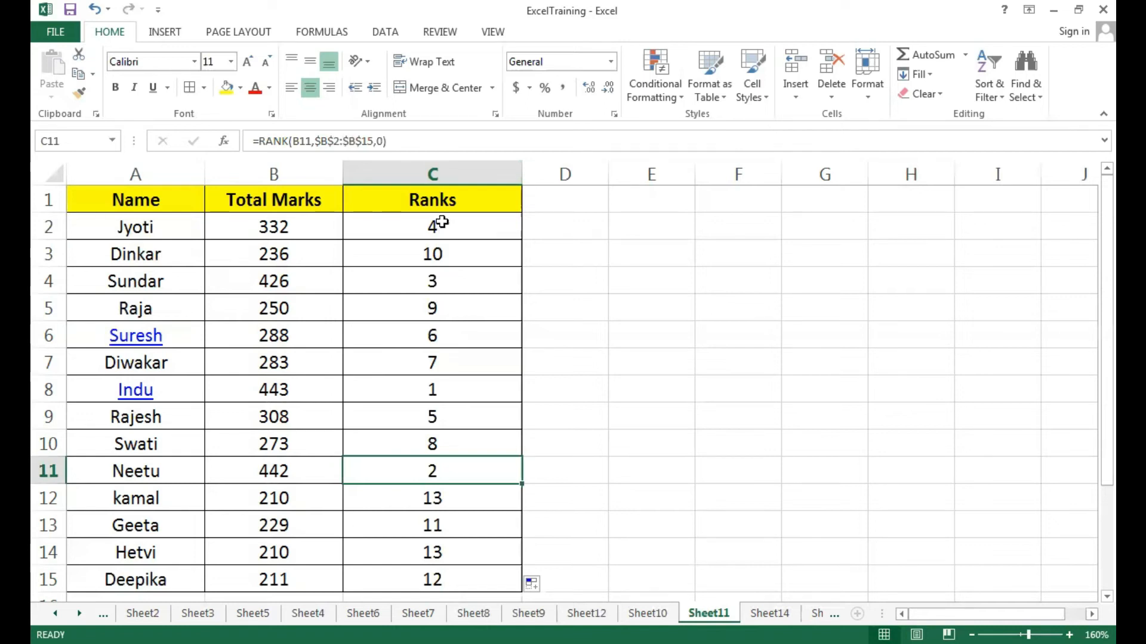
# Step: Sort the ranks in C2:C15 from smallest to largest, expanding the selection to include the names and total marks
pyautogui.moveTo(441, 223); pyautogui.dragTo(440, 577)
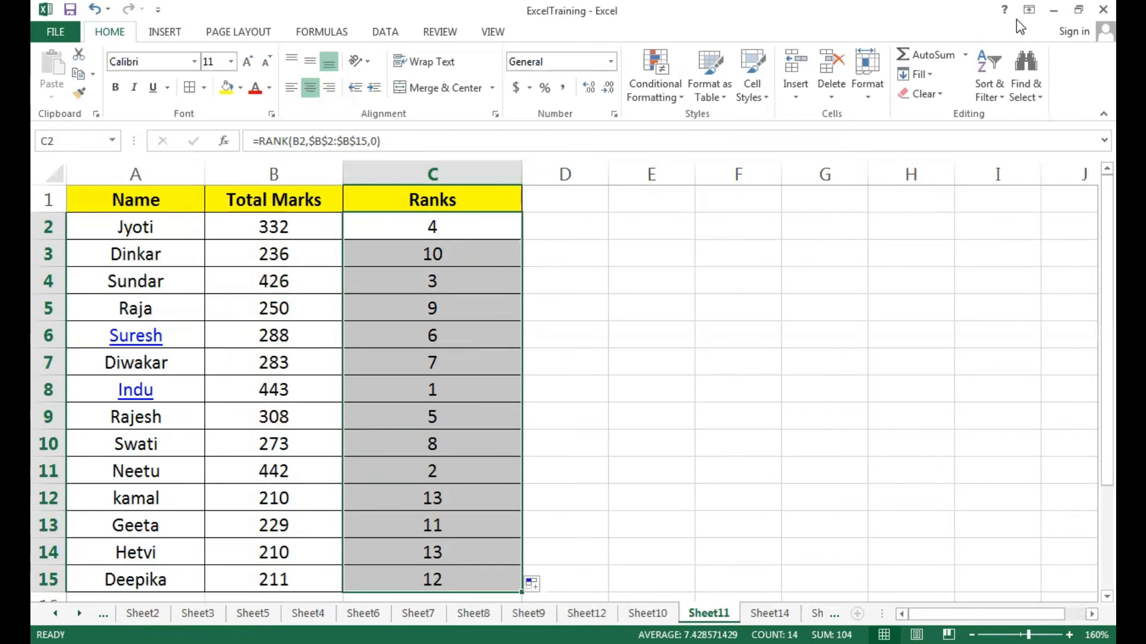
pyautogui.click(999, 100)
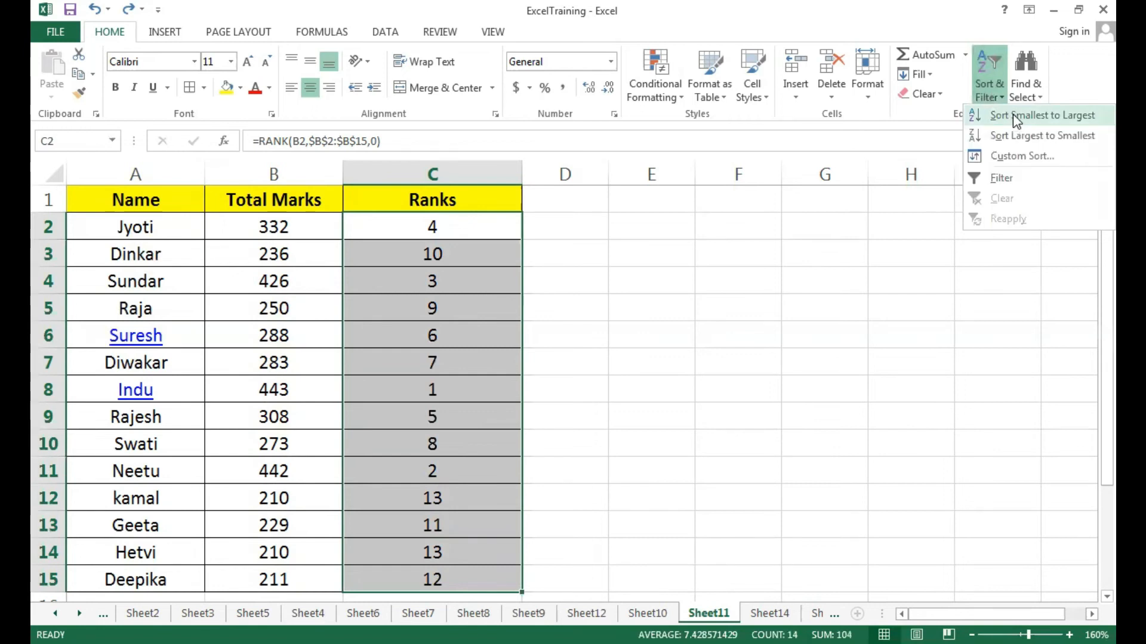
pyautogui.click(1012, 115)
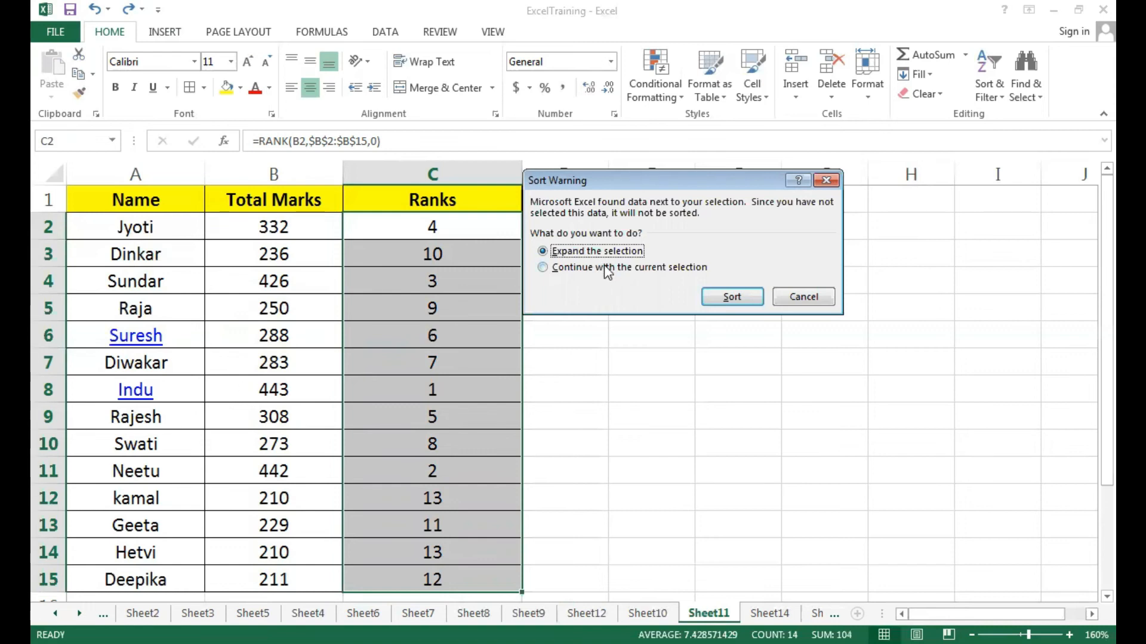
pyautogui.click(741, 299)
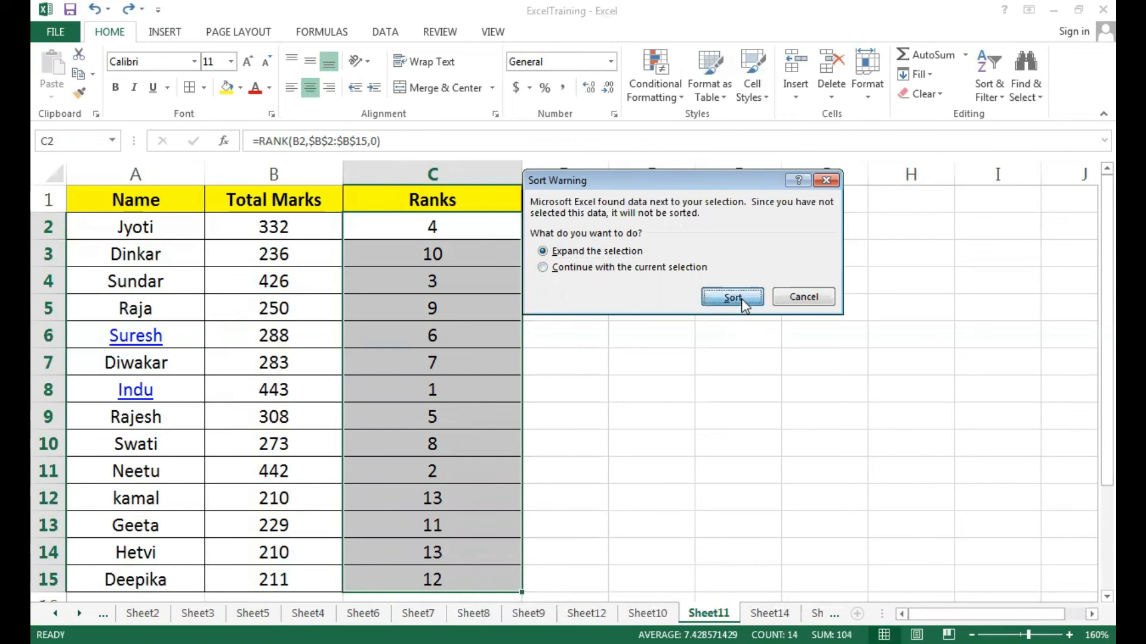
# Step: Review the sorted ranks in C2 through C5 alongside the students' total marks
pyautogui.click(449, 232)
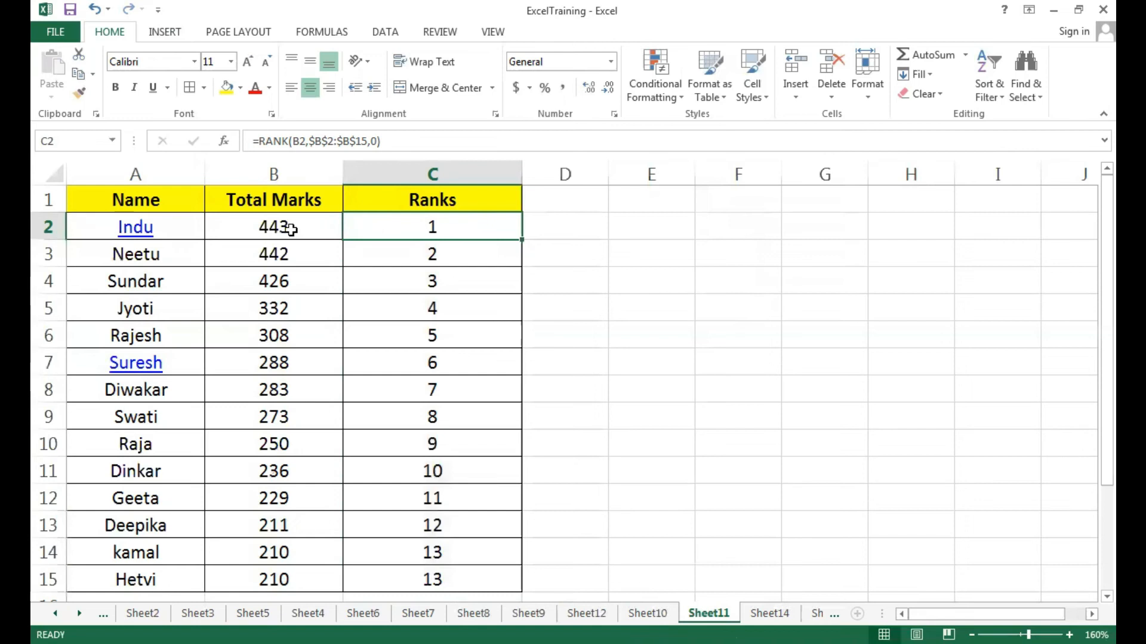
pyautogui.click(430, 257)
pyautogui.click(433, 288)
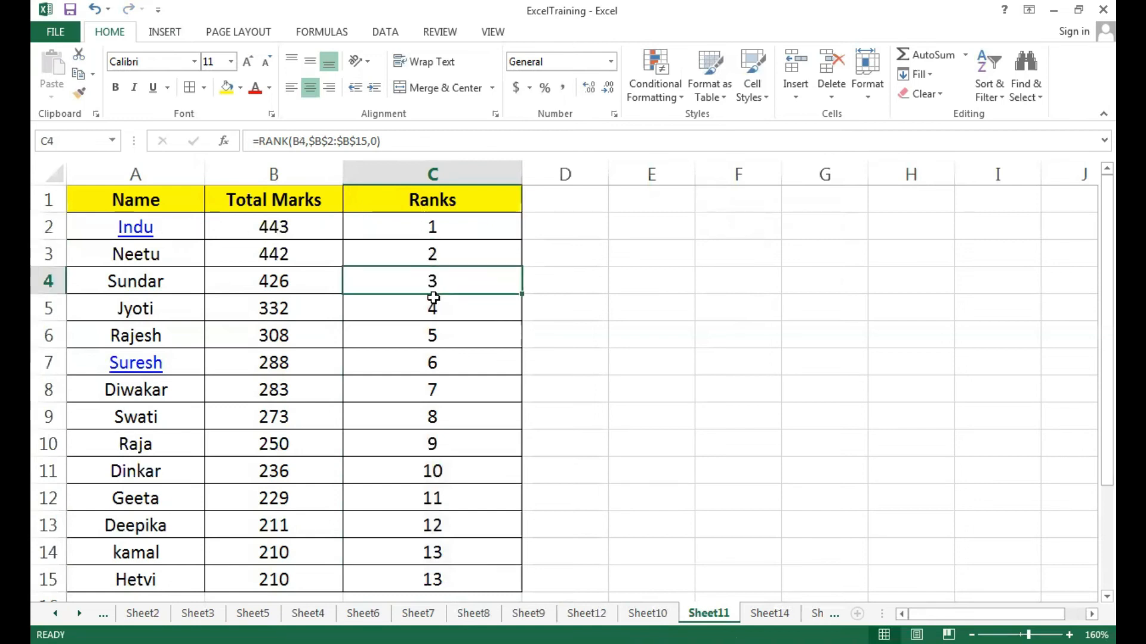
pyautogui.click(434, 300)
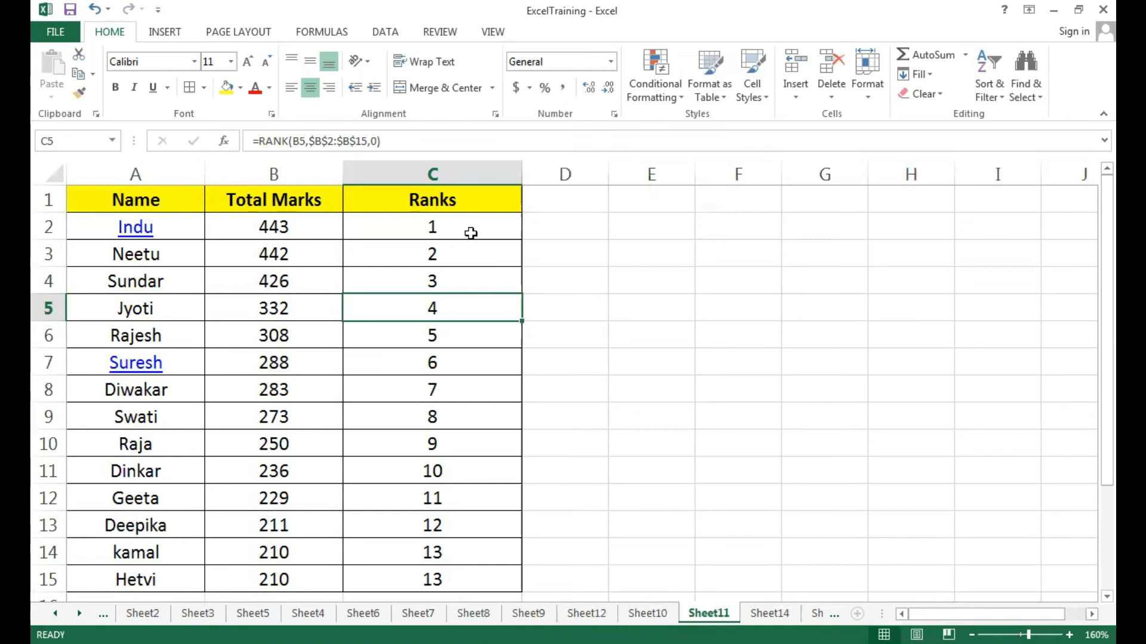
pyautogui.click(431, 227)
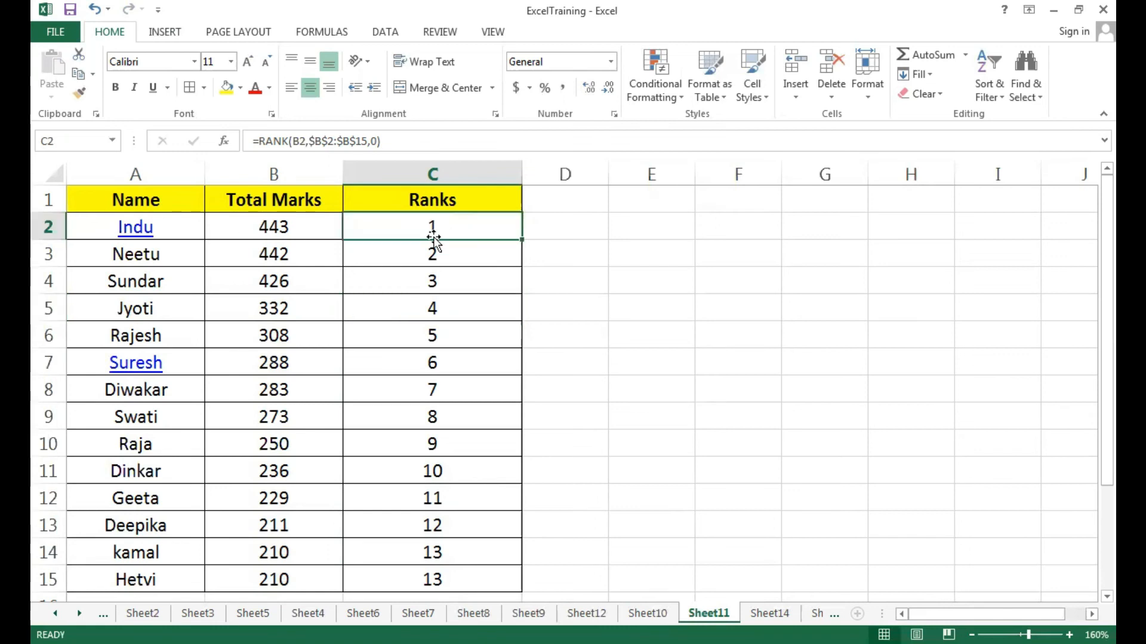
pyautogui.click(433, 255)
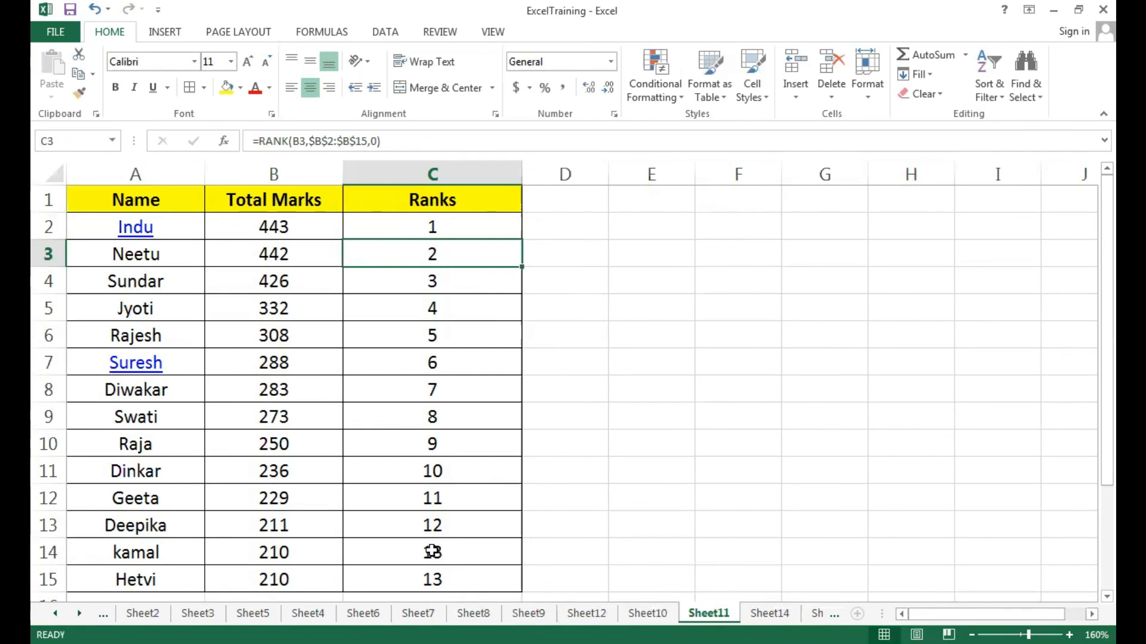
# Step: Compare the total marks and ranks of the last two students, in rows 14 and 15
pyautogui.click(292, 554)
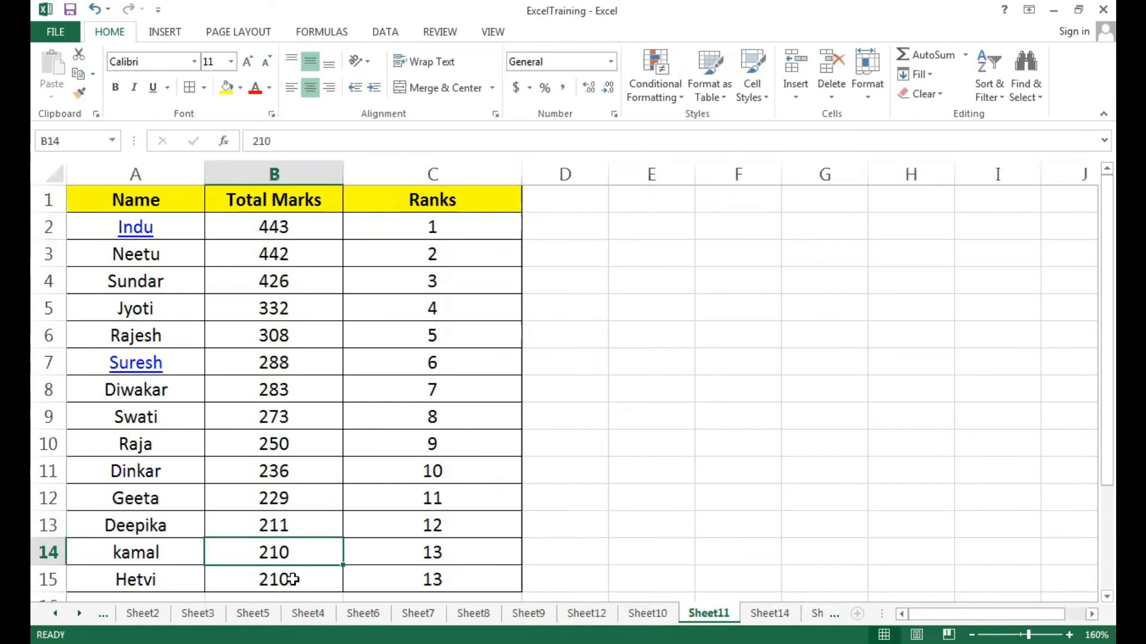
pyautogui.click(292, 579)
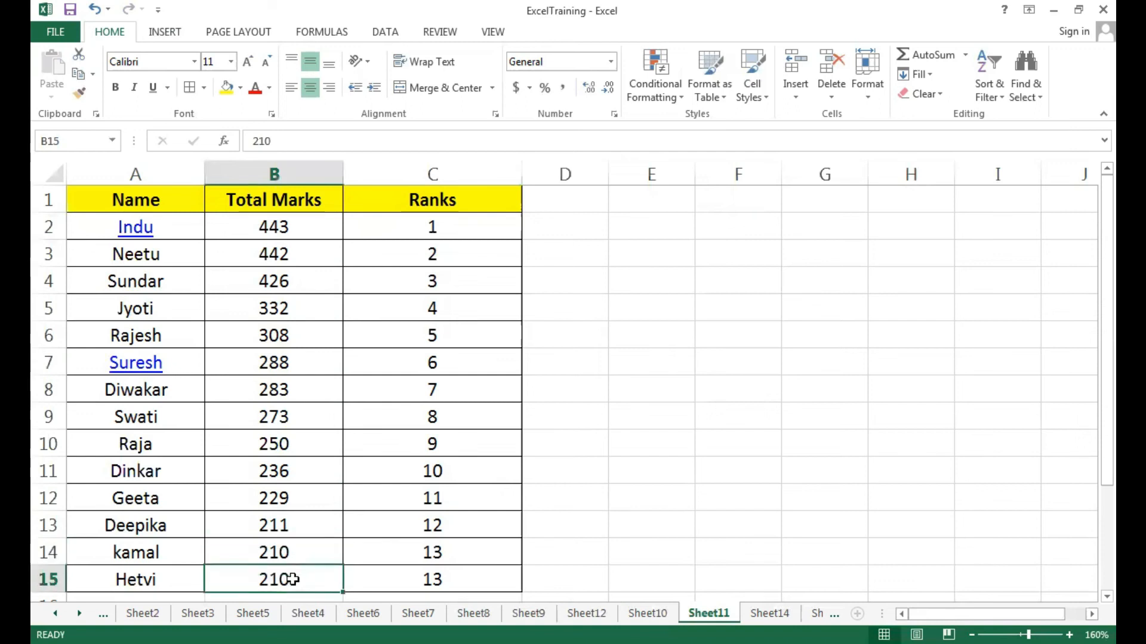
pyautogui.click(471, 550)
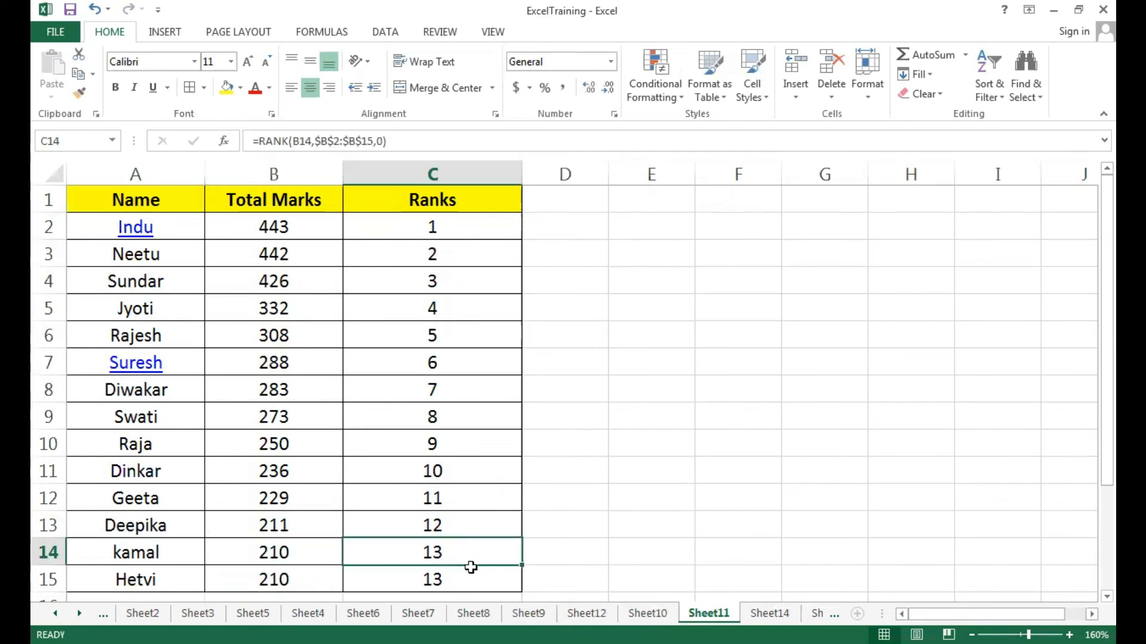
pyautogui.click(469, 578)
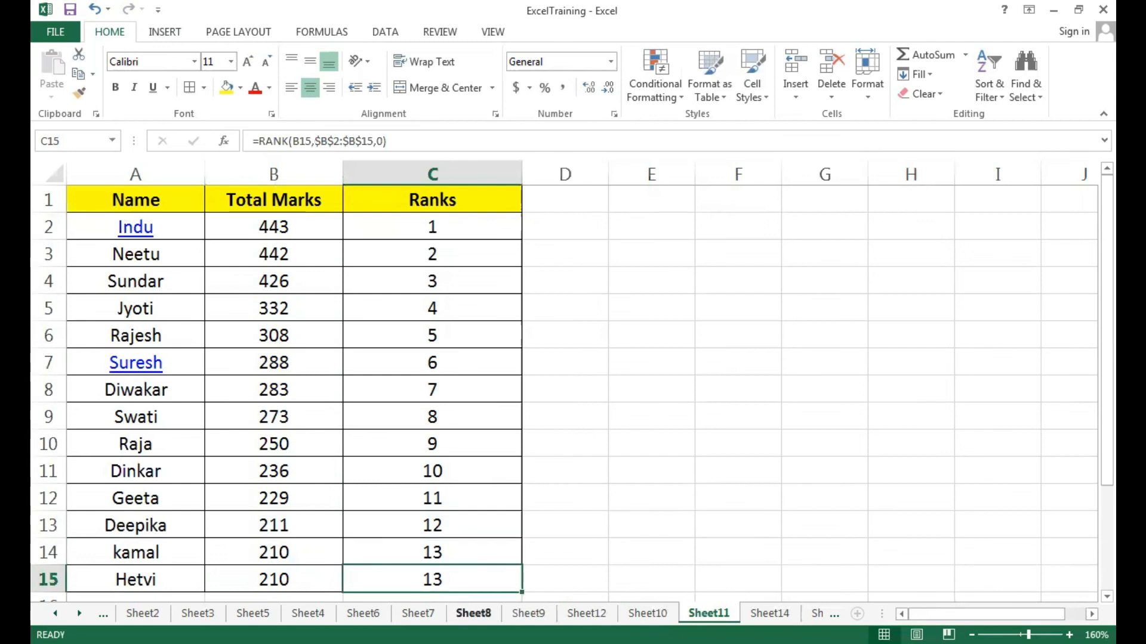